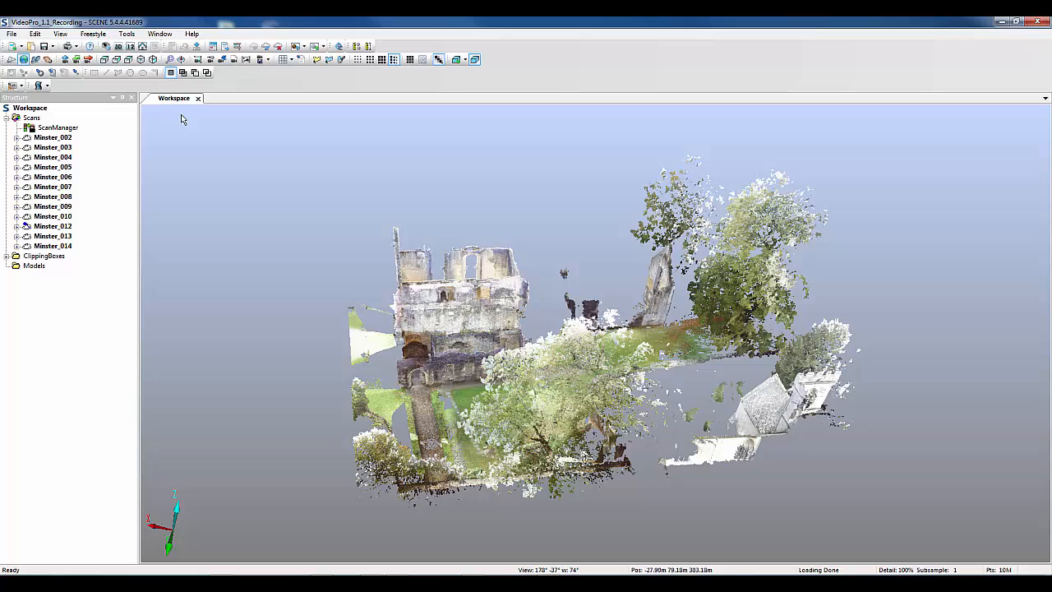
Review the installed apps list to check that Video Pro is present and active, and close the list
left_click(130, 35)
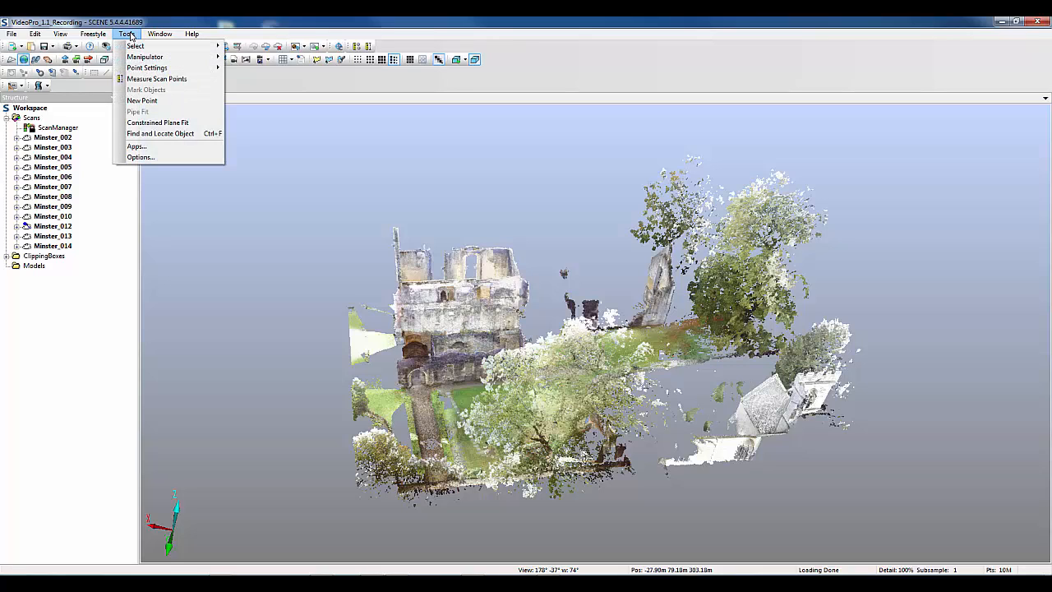
left_click(139, 148)
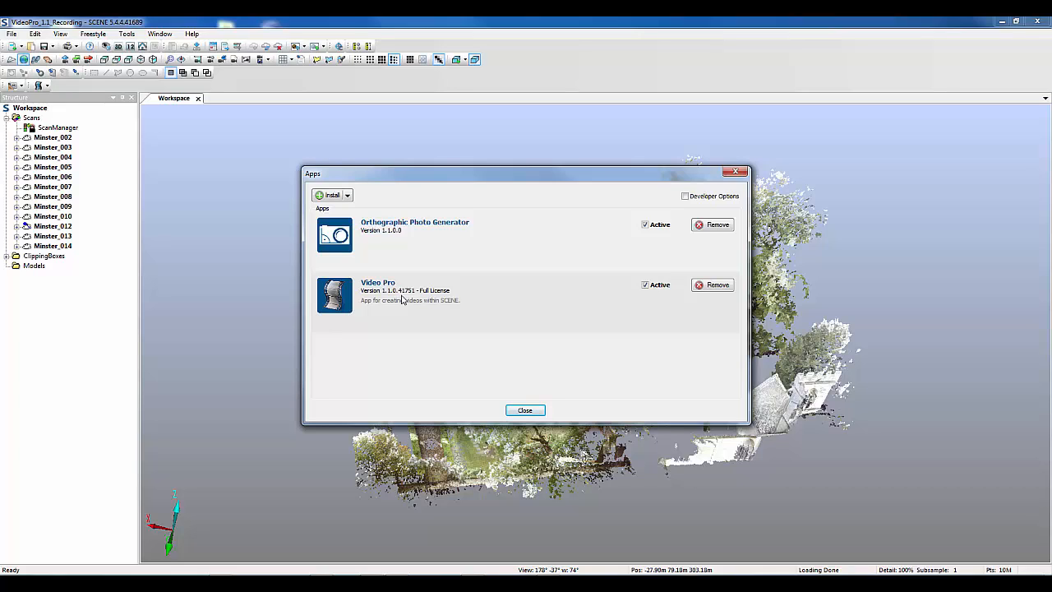
key("Escape")
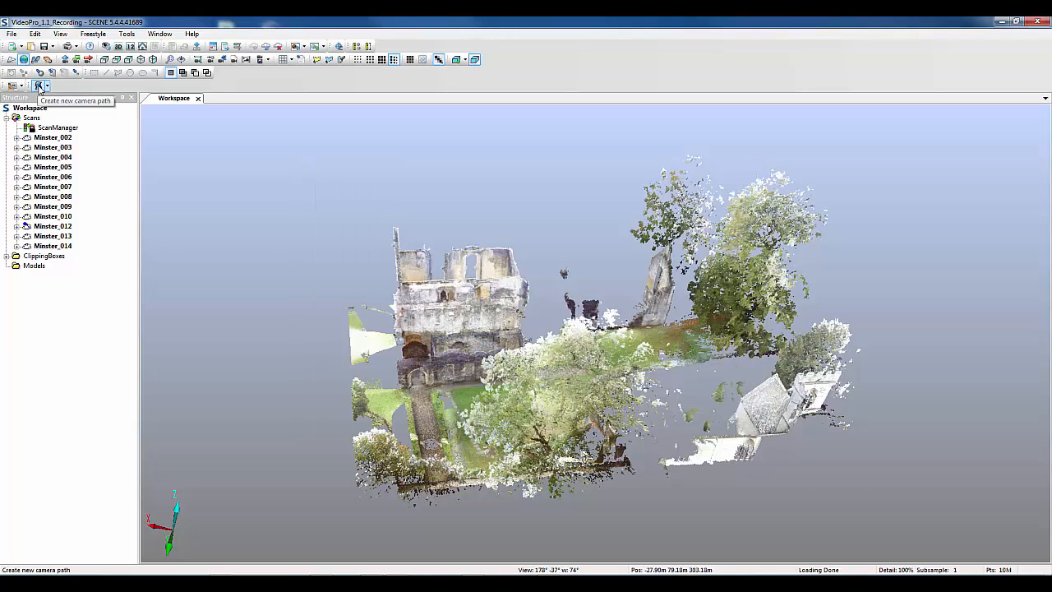
Create a camera path from the scanner positions with view along the path, and expand its LookAlong viewpoints folder
left_click(48, 86)
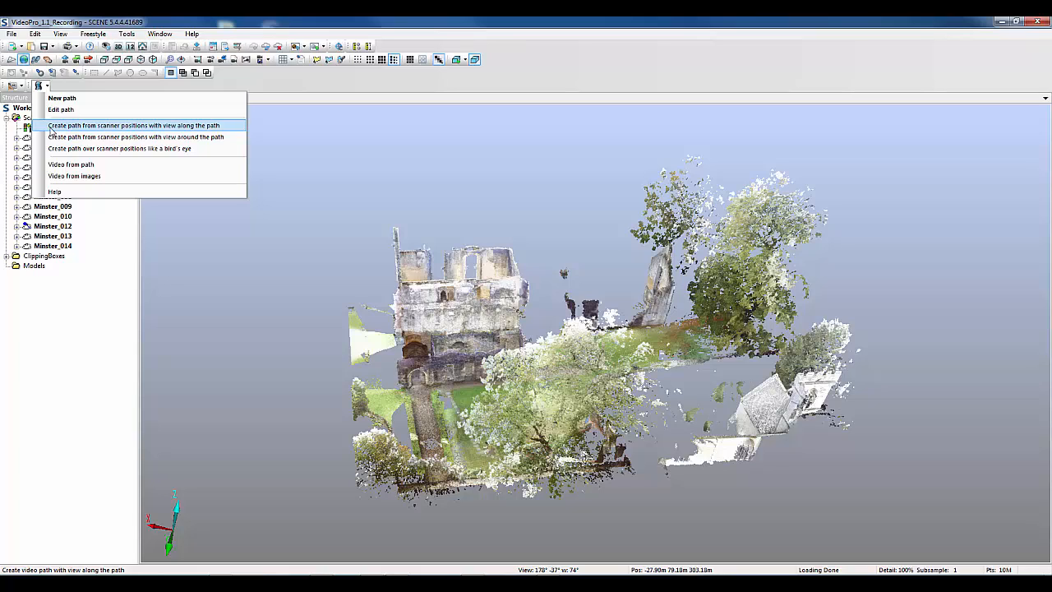
left_click(51, 126)
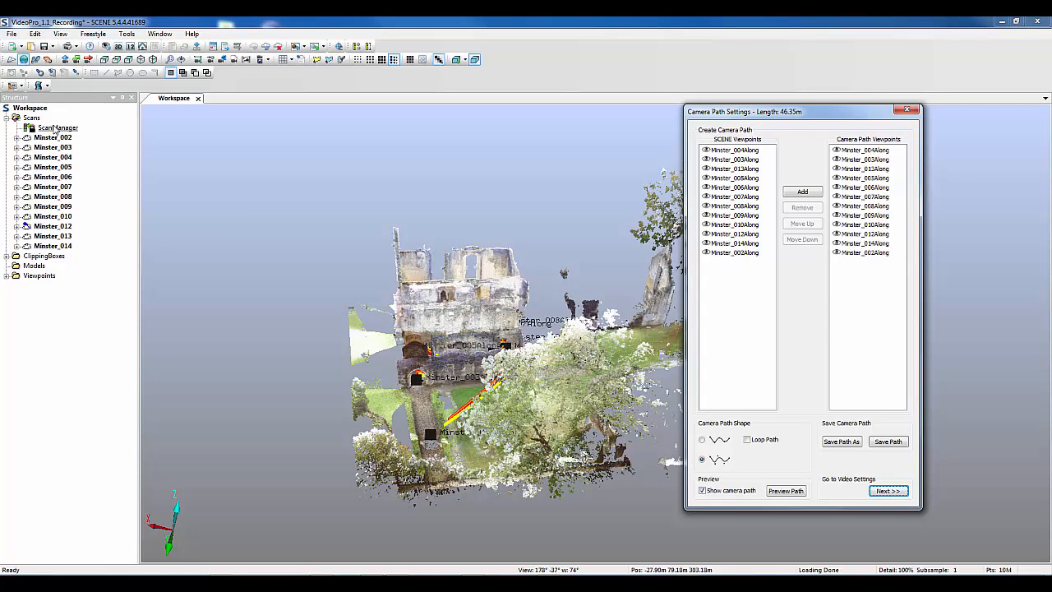
left_click(7, 275)
left_click(16, 286)
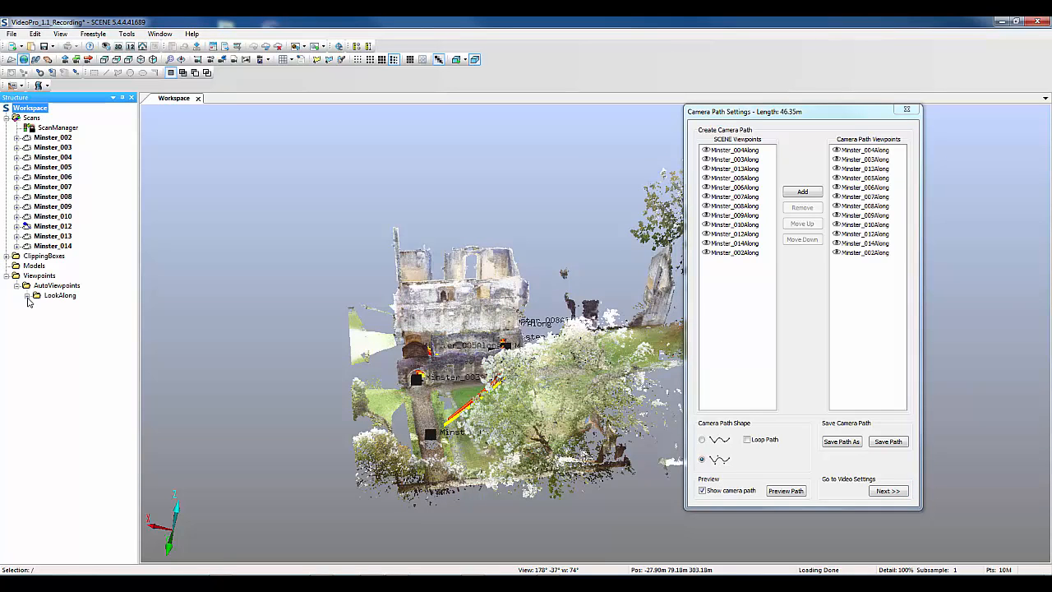
left_click(26, 296)
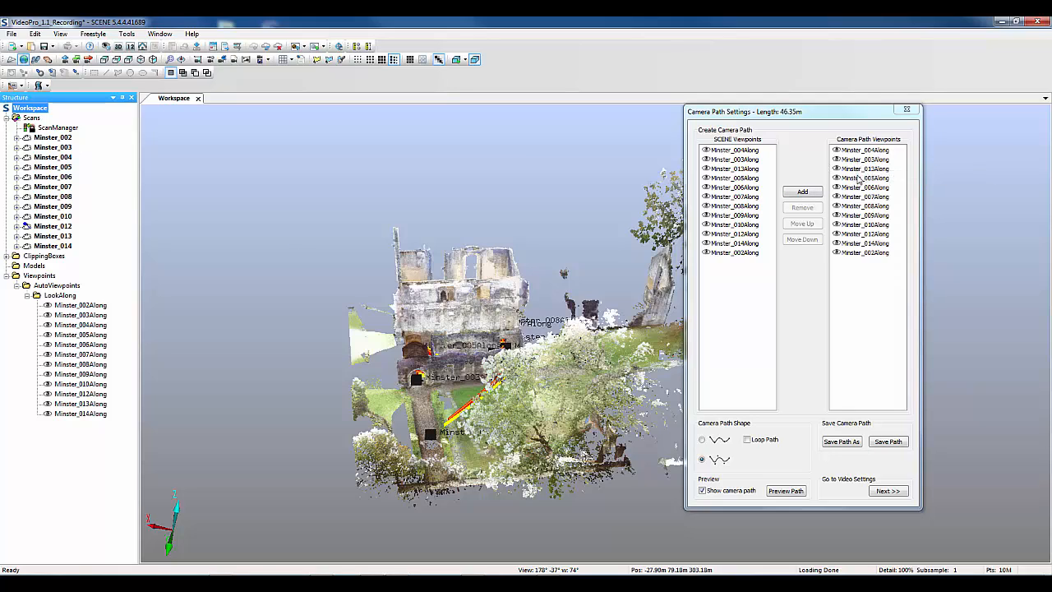
Reorder the path viewpoints with Minster_002Along first and Minster_013Along and Minster_014Along last, and save the path as CameraPath
left_click_drag(863, 170, 862, 284)
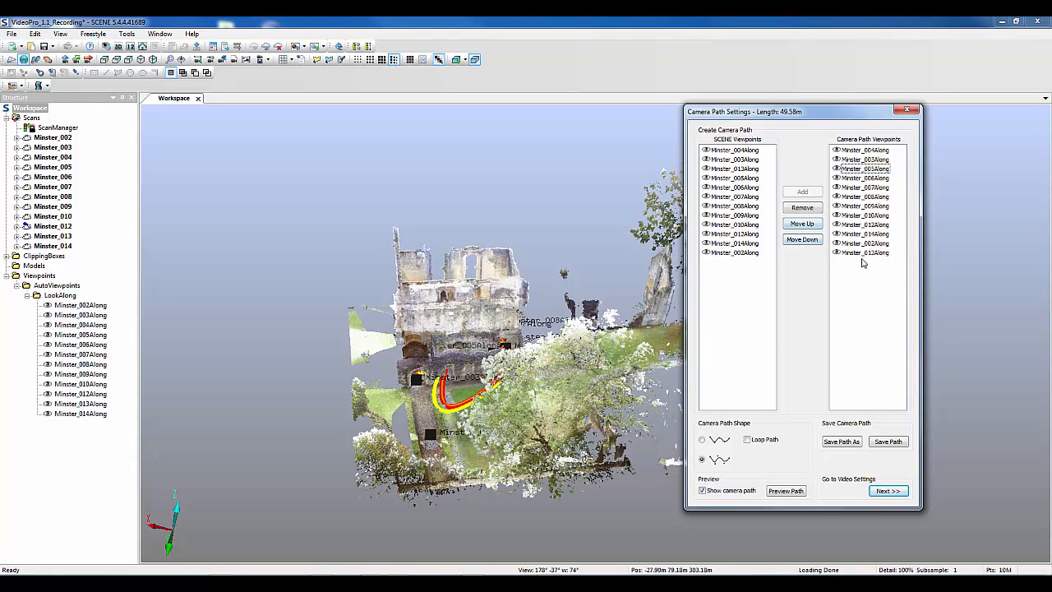
left_click(869, 238)
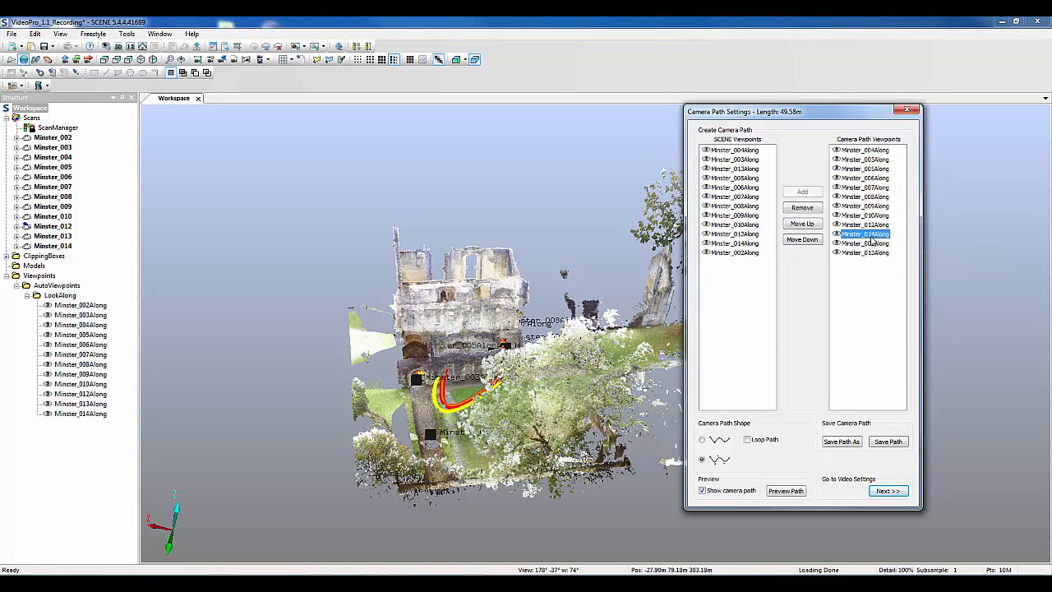
left_click_drag(877, 236, 882, 276)
left_click(875, 235)
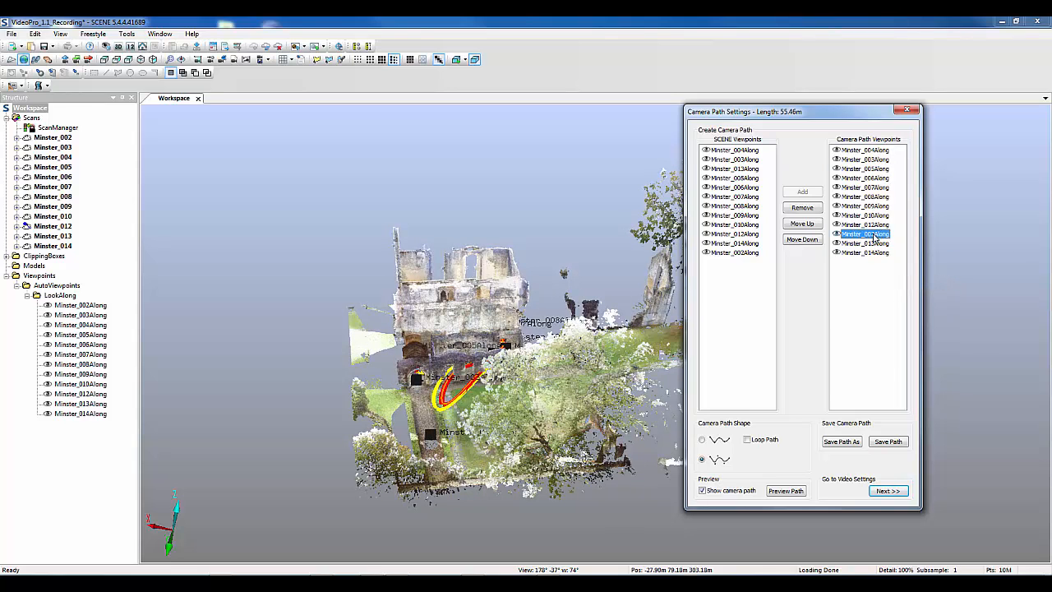
left_click_drag(875, 236, 876, 150)
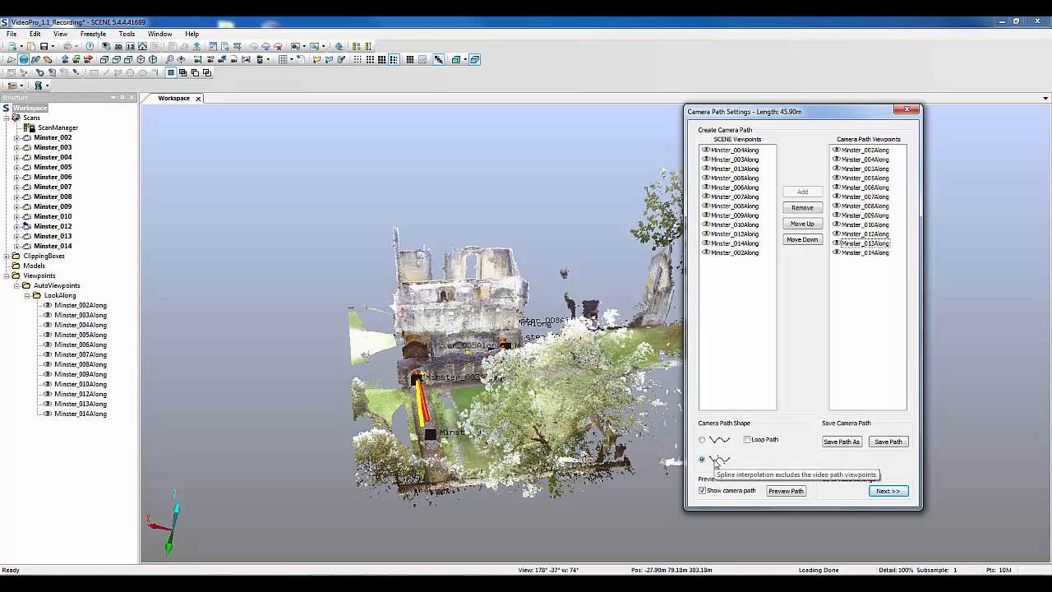
left_click(888, 442)
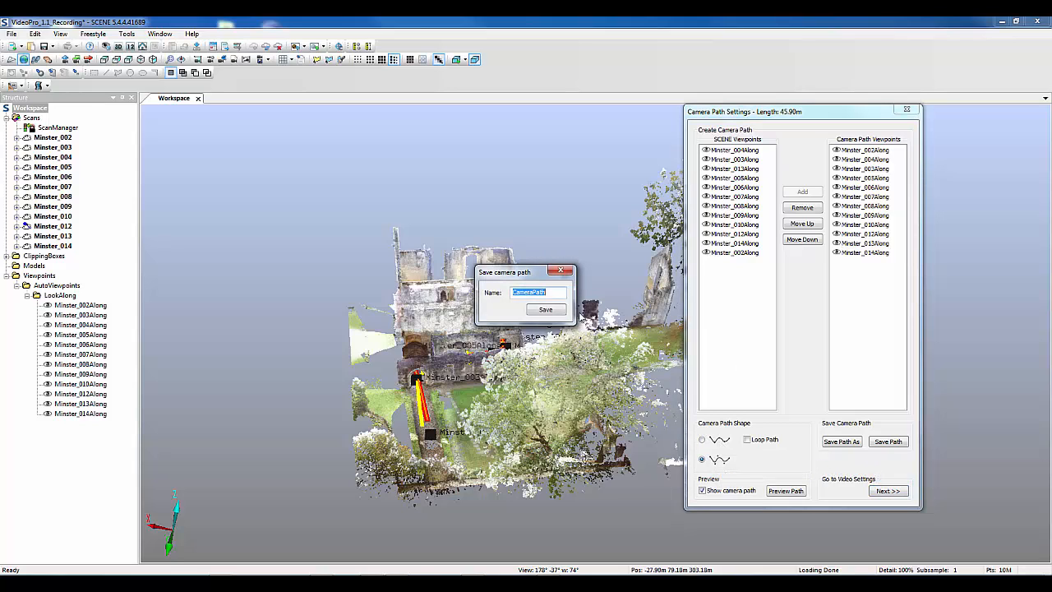
left_click(545, 309)
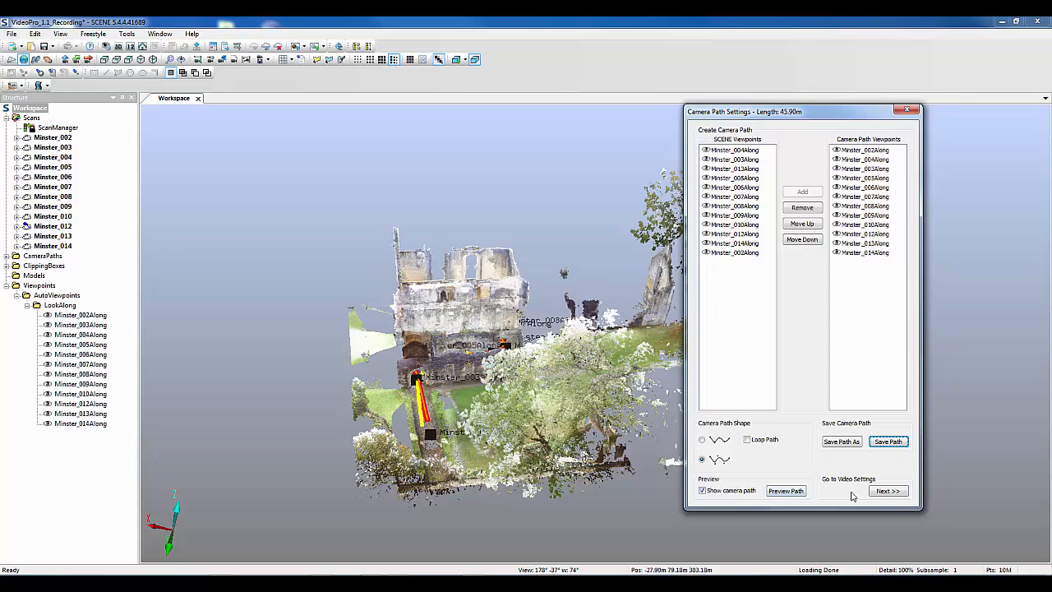
Continue to the video settings, set the output to Video only and choose the .mp4 [H.264] format
left_click(888, 490)
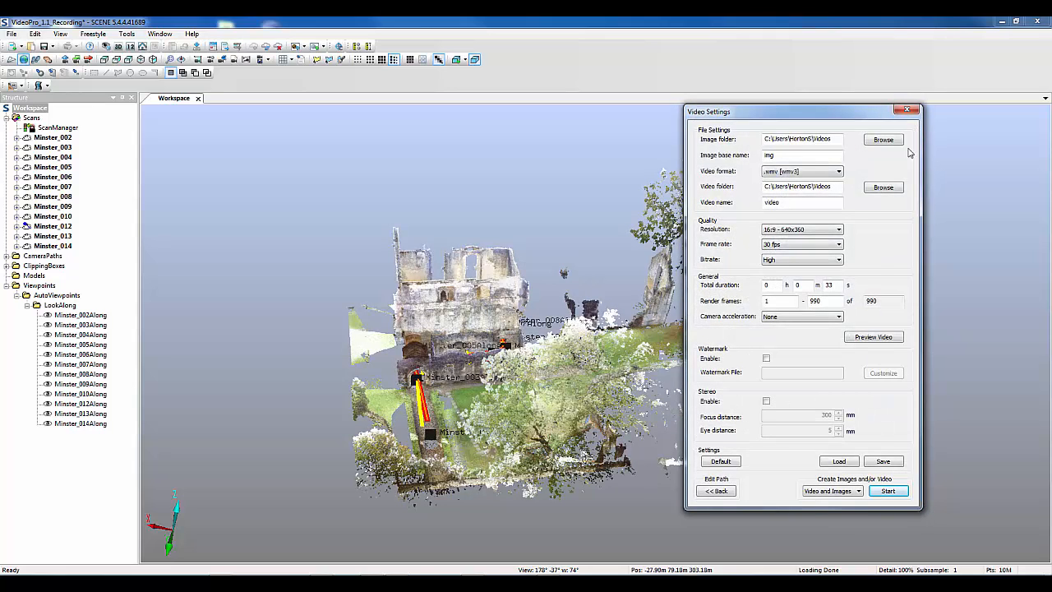
left_click(855, 492)
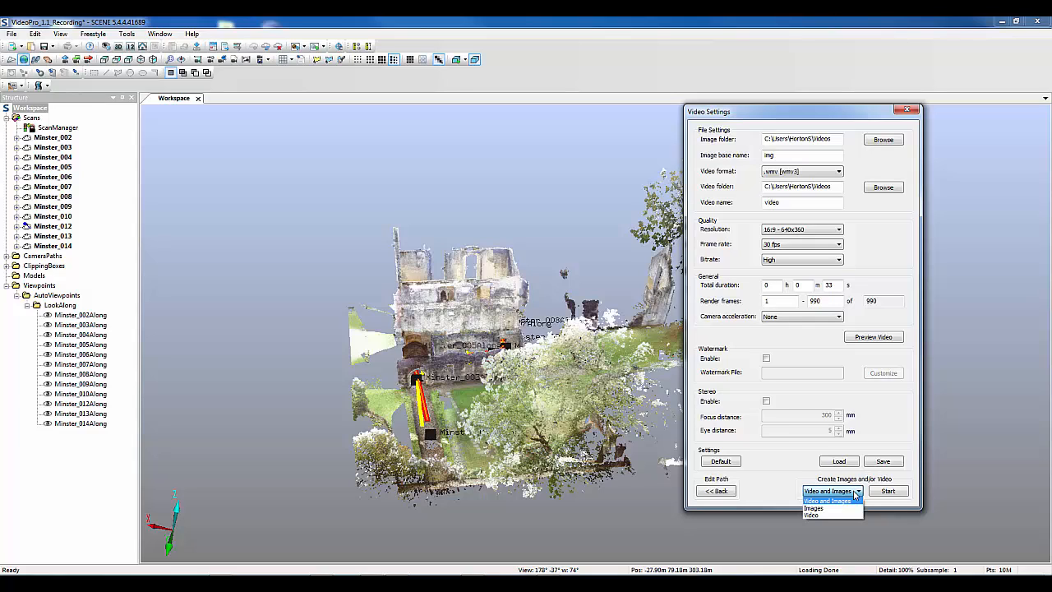
left_click(813, 514)
left_click(823, 171)
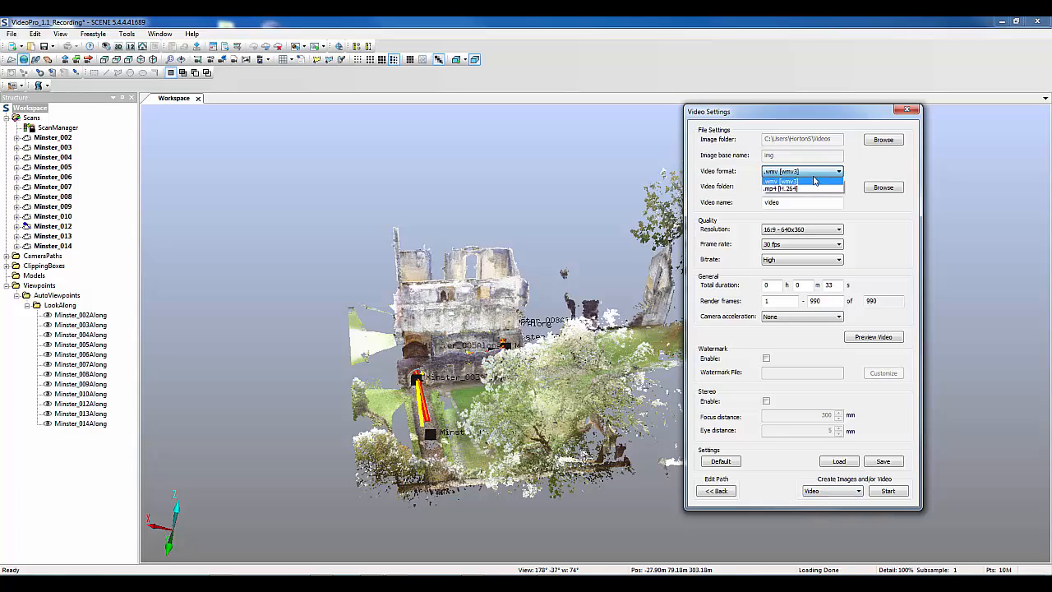
left_click(805, 188)
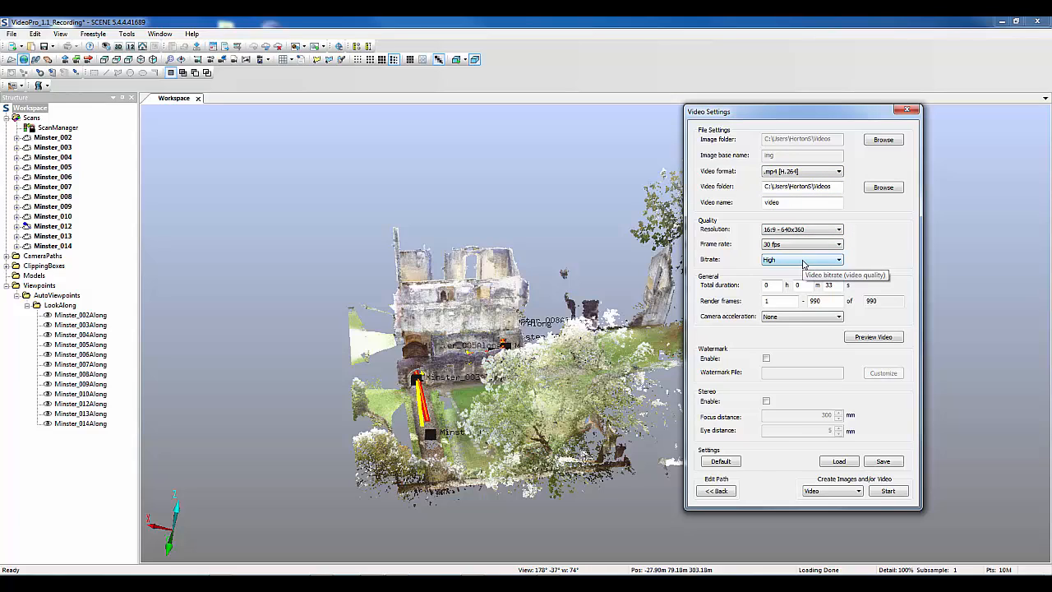
Enable a watermark using Logo.JPG and place it in the upper-right corner of the video frame
left_click(767, 359)
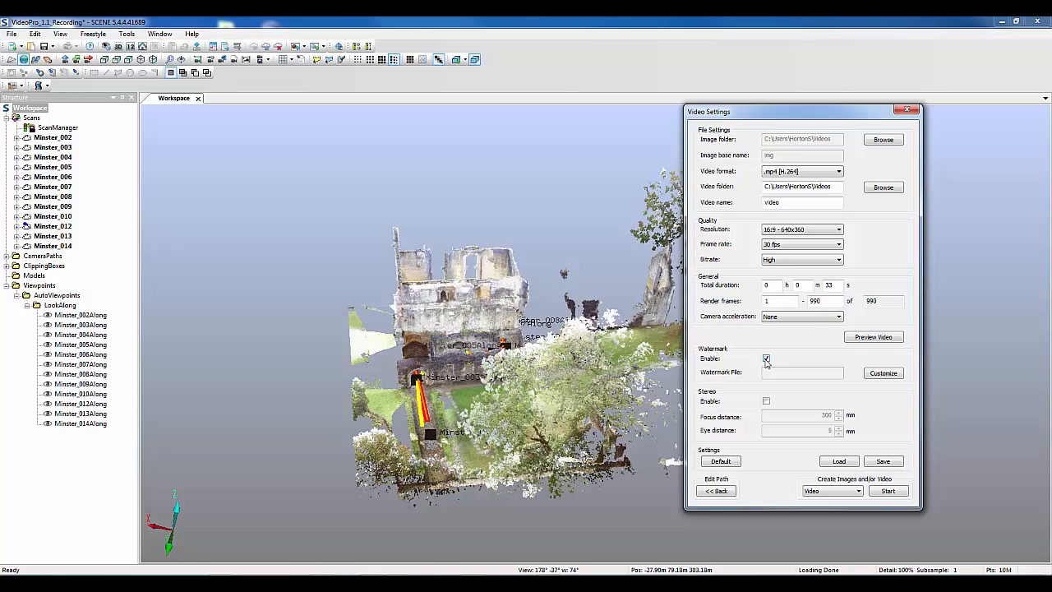
left_click(889, 376)
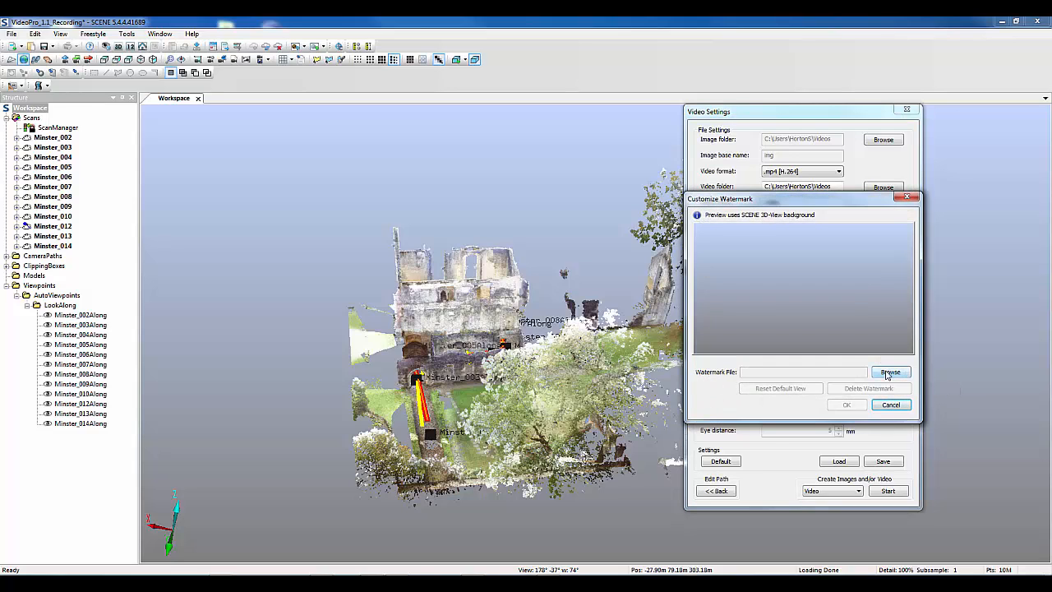
left_click(888, 371)
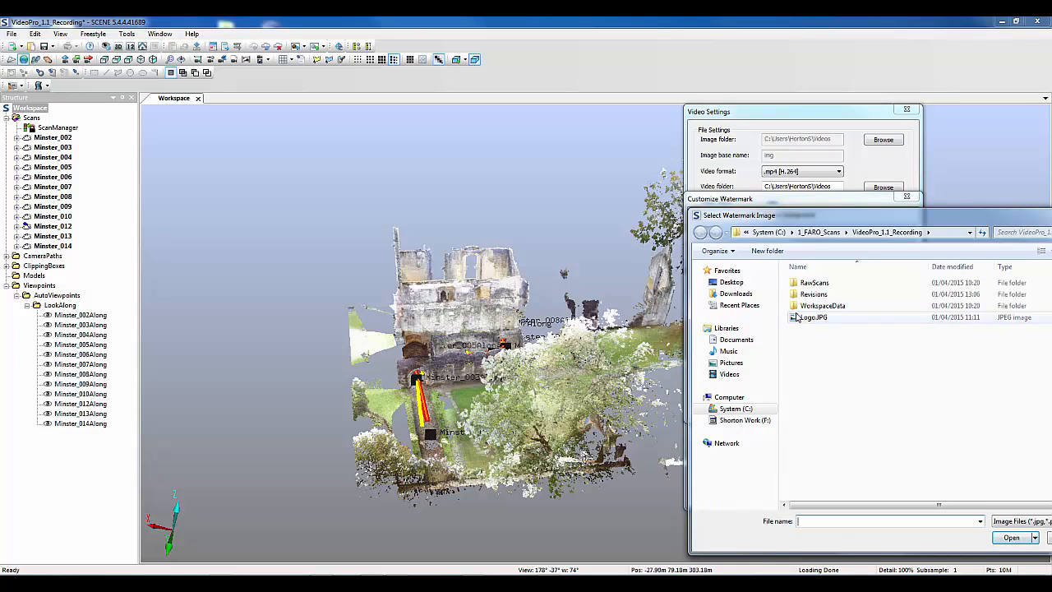
left_click(802, 317)
left_click(1011, 538)
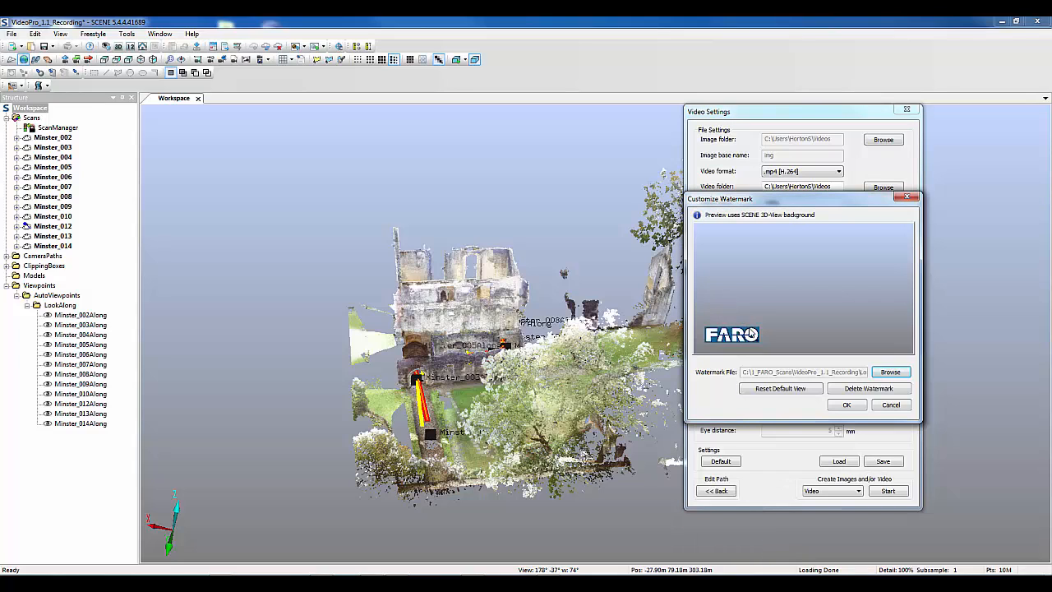
left_click(752, 334)
left_click_drag(761, 329, 886, 234)
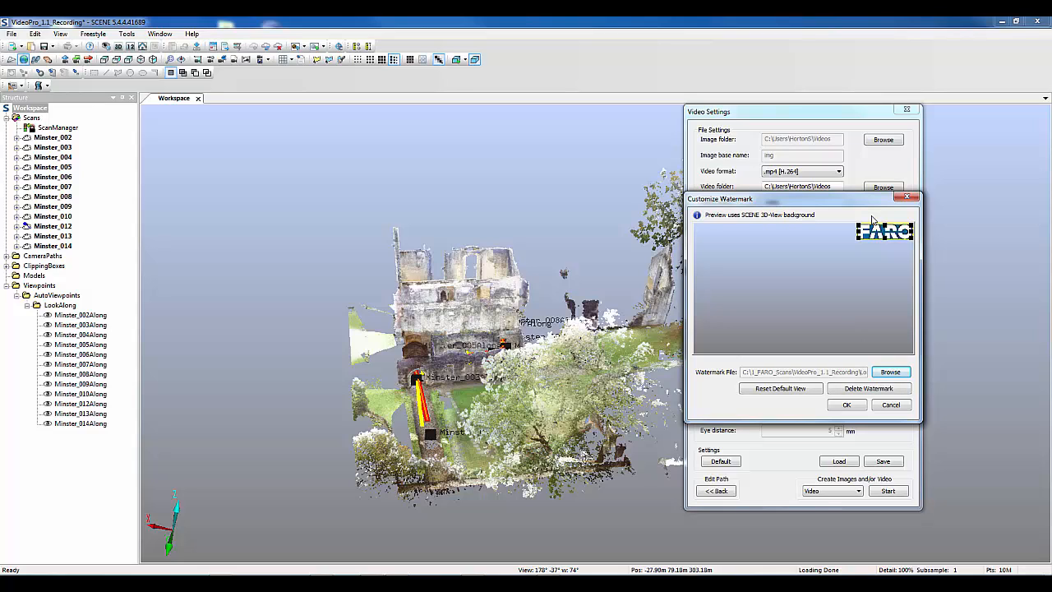
left_click(846, 405)
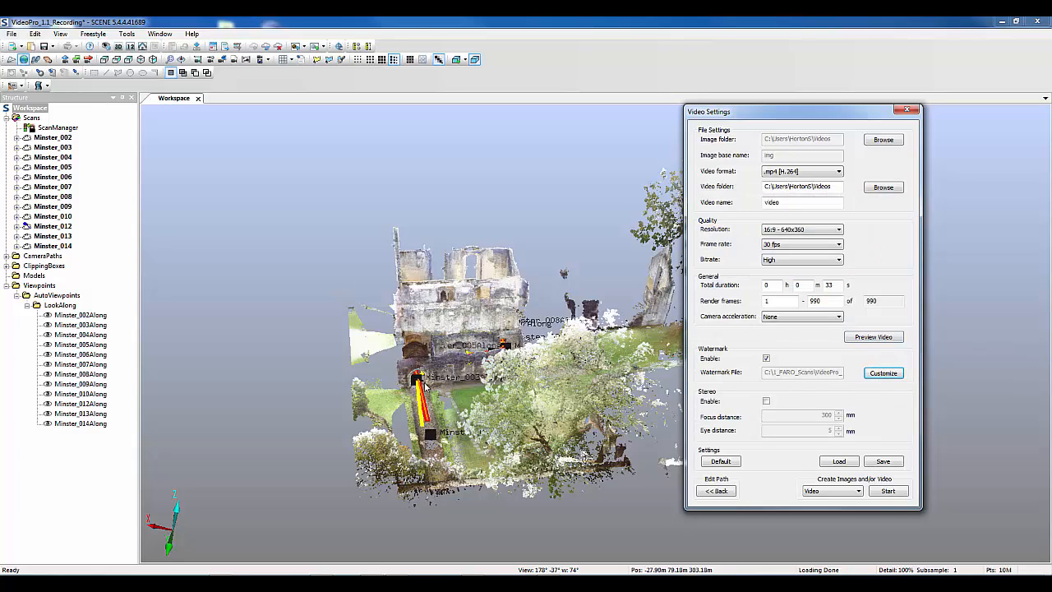
Preview the video along the camera path, stop playback, and close the video settings without saving the changes
left_click(448, 527)
left_click(885, 338)
left_click(466, 308)
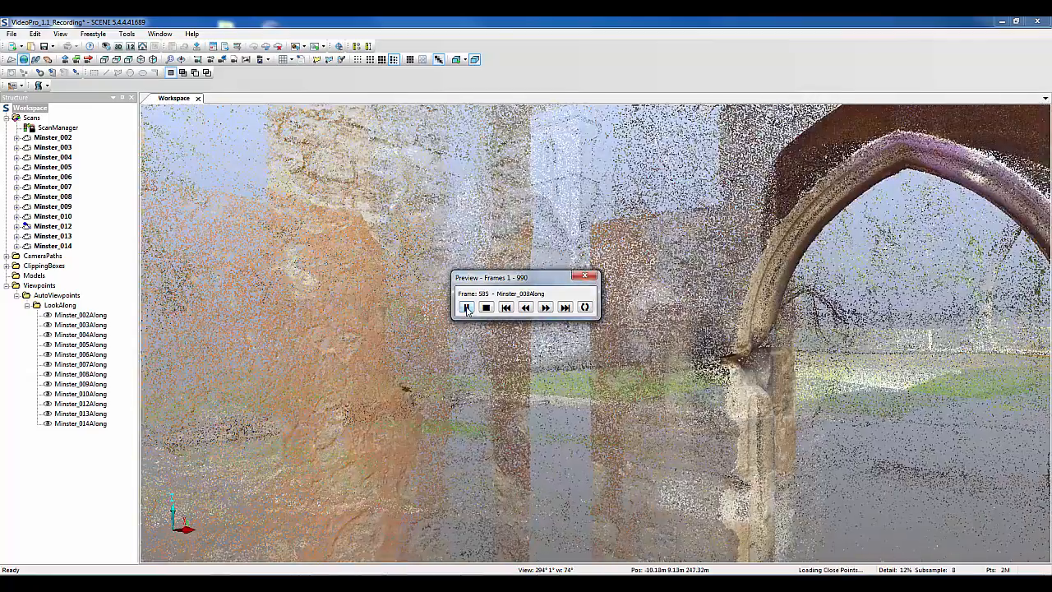
left_click(486, 308)
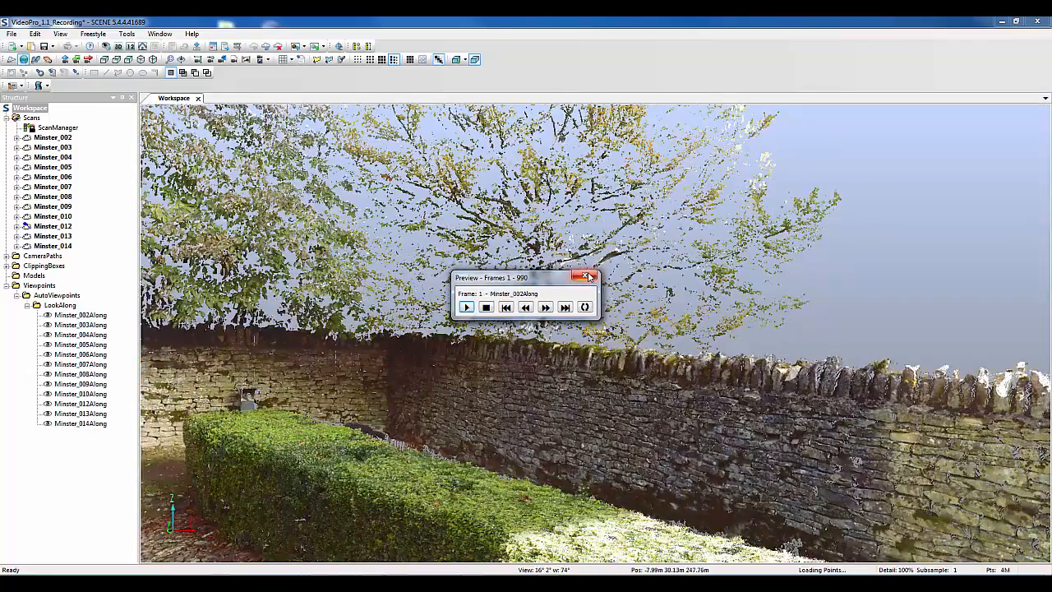
left_click(588, 276)
left_click(904, 107)
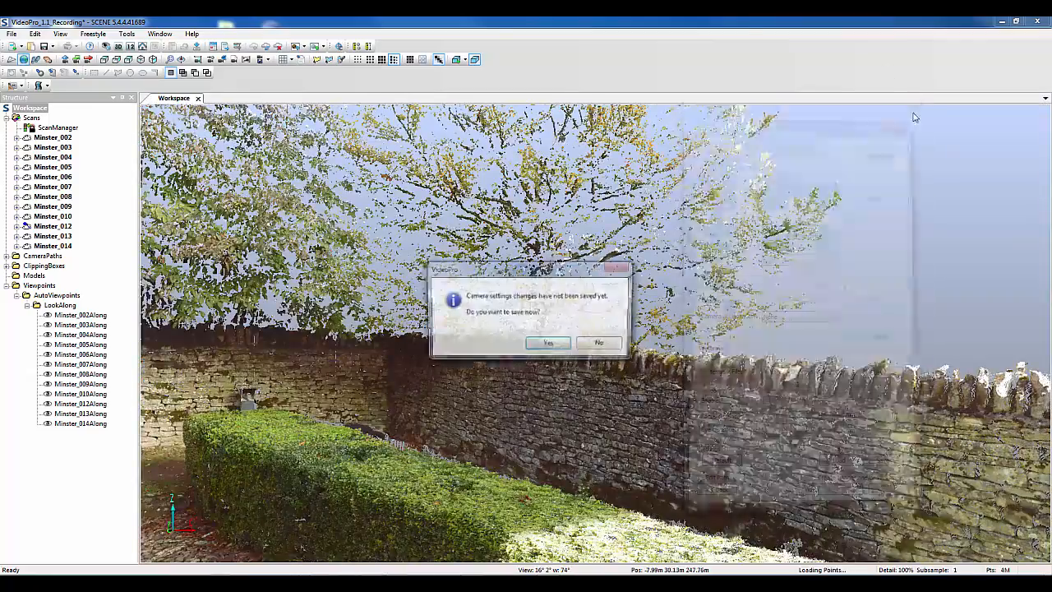
left_click(599, 345)
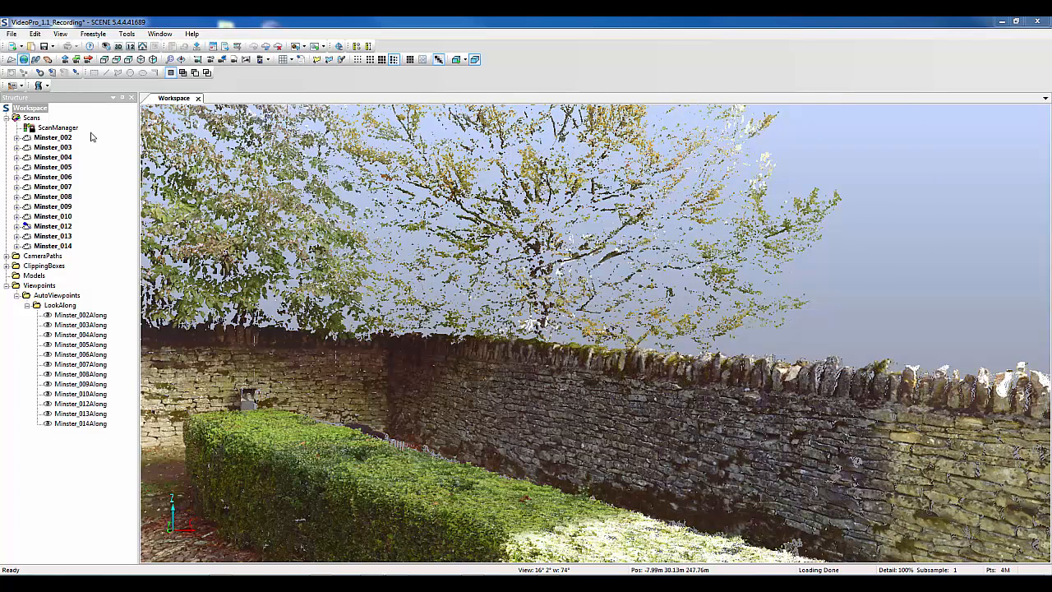
Create a camera path from the scanner positions with view around the path, and expand its LookAround viewpoints folder
left_click(48, 87)
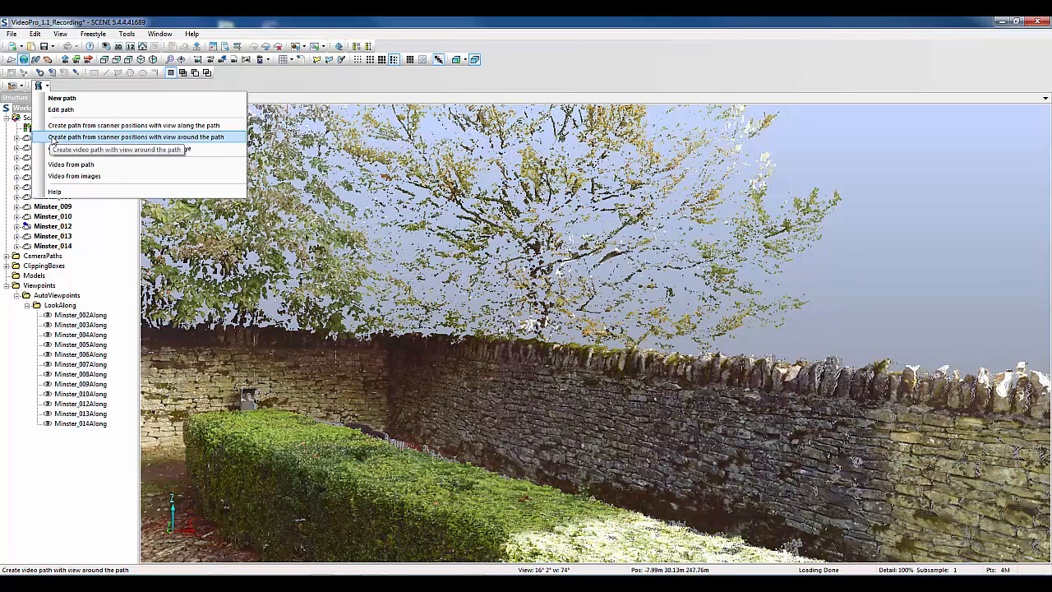
left_click(54, 138)
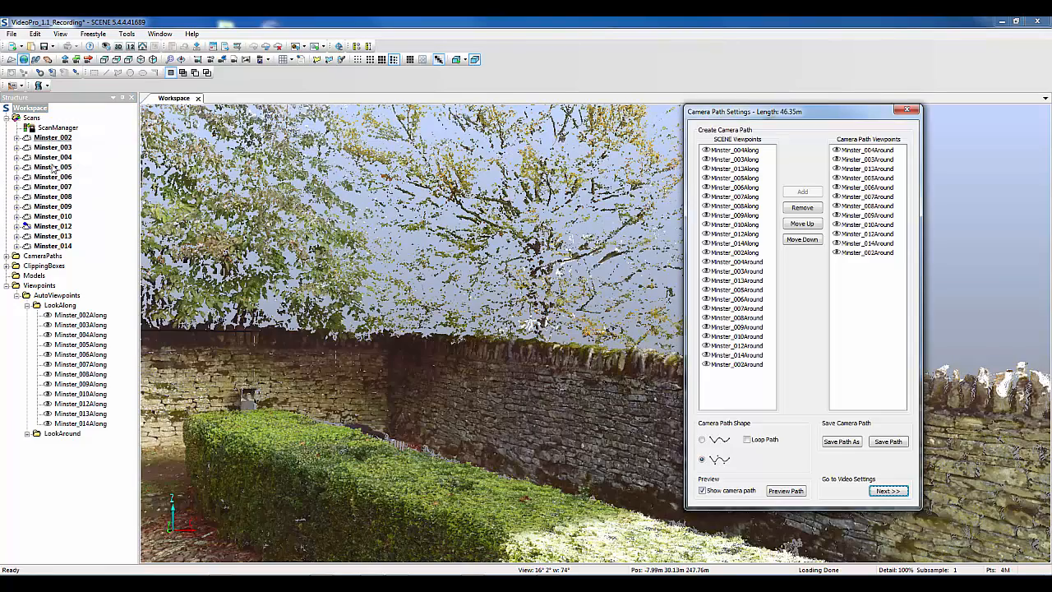
left_click(27, 433)
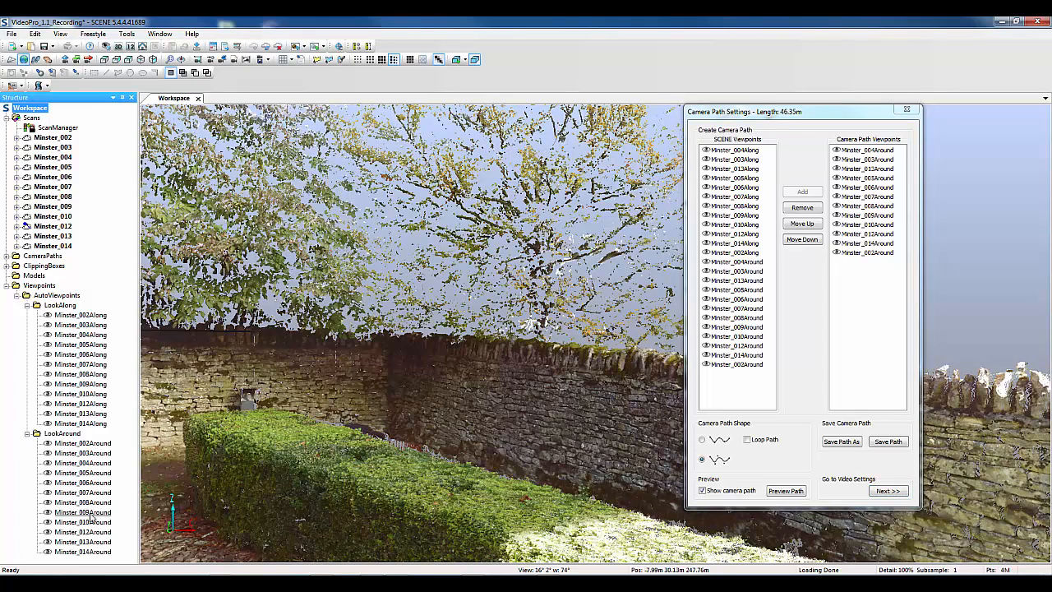
Arrange the around-view path viewpoints in numerical order, from Minster_002Around through Minster_014Around
left_click(869, 170)
left_click_drag(874, 171, 885, 251)
double_click(879, 234)
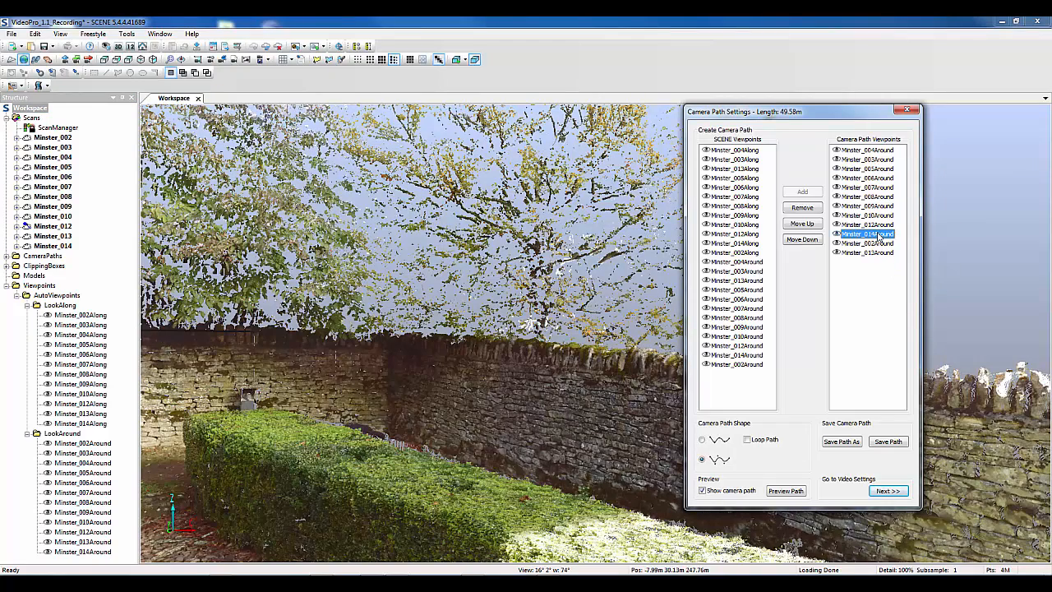
left_click_drag(879, 236, 886, 164)
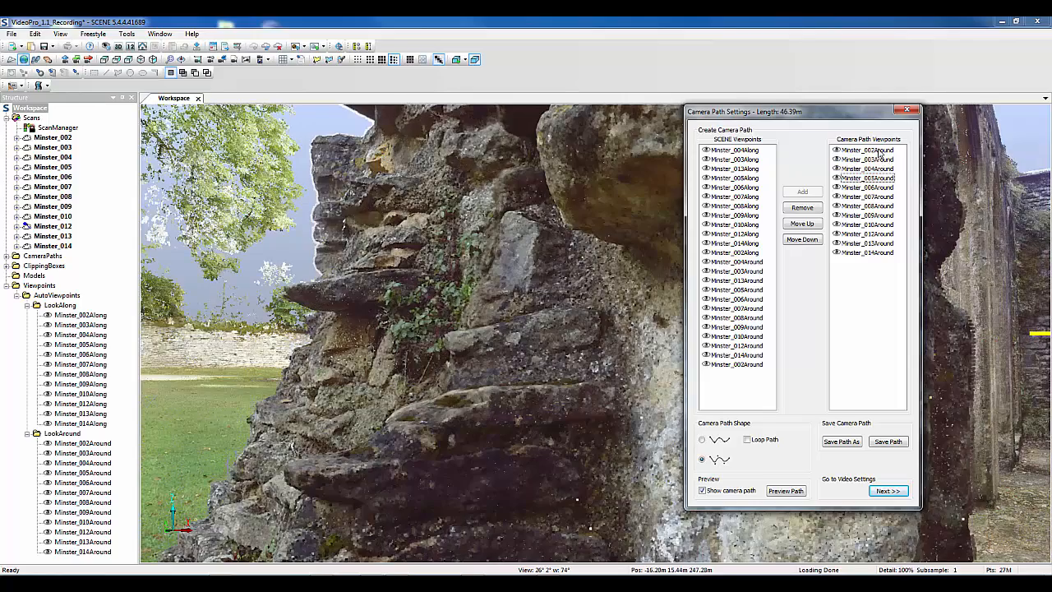
left_click(886, 442)
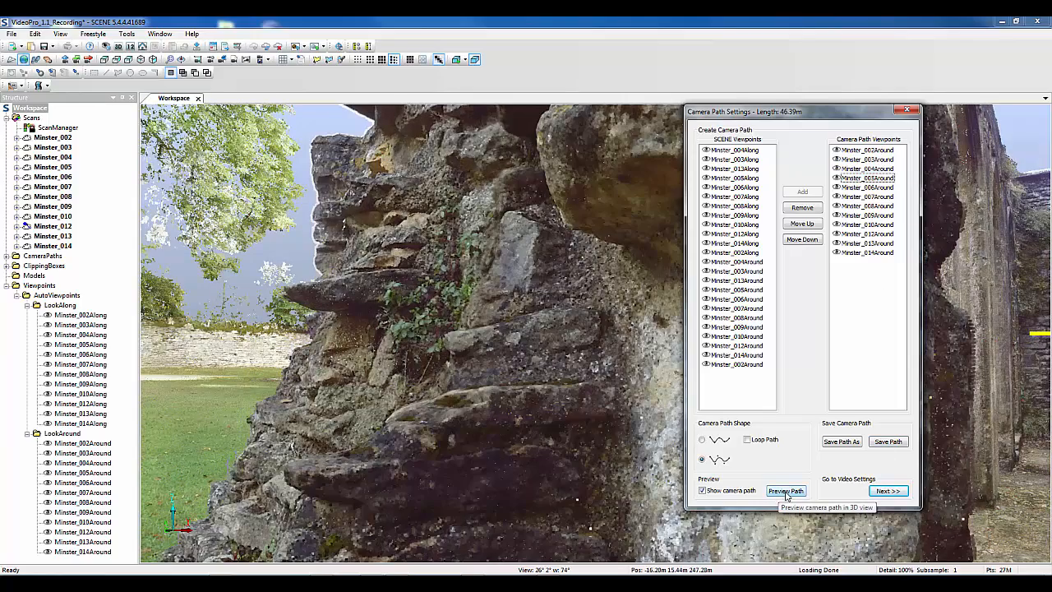
Preview the around-view camera path and close the camera path settings without saving the changes
left_click(786, 492)
left_click(465, 307)
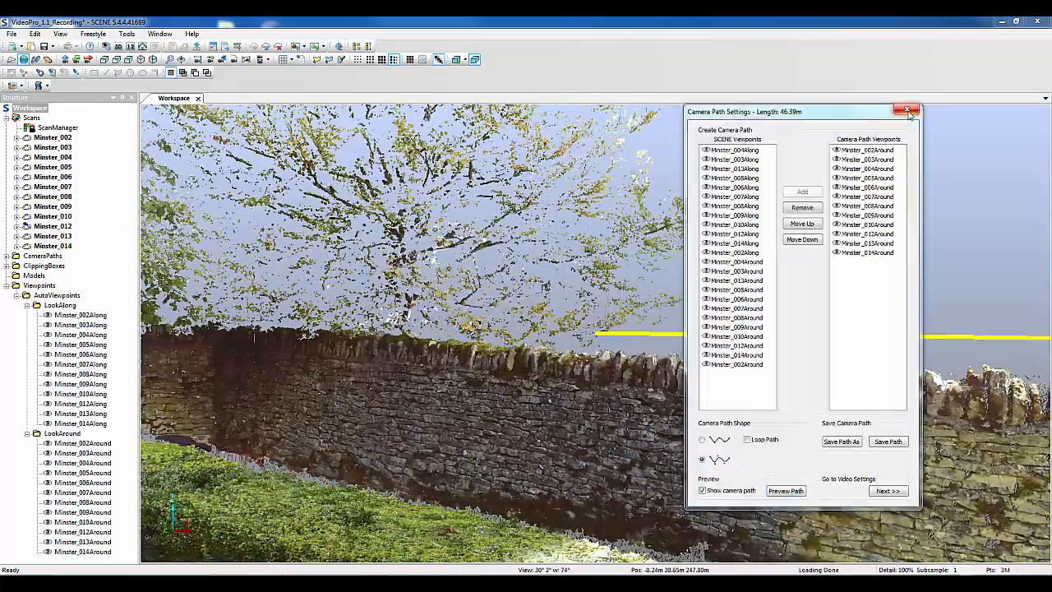
left_click(907, 111)
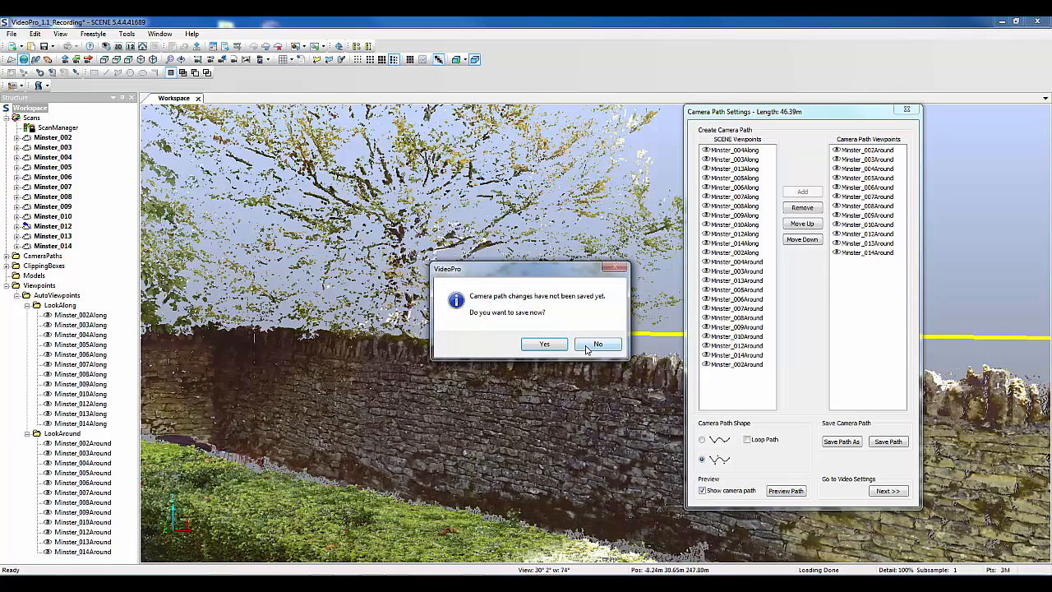
left_click(588, 343)
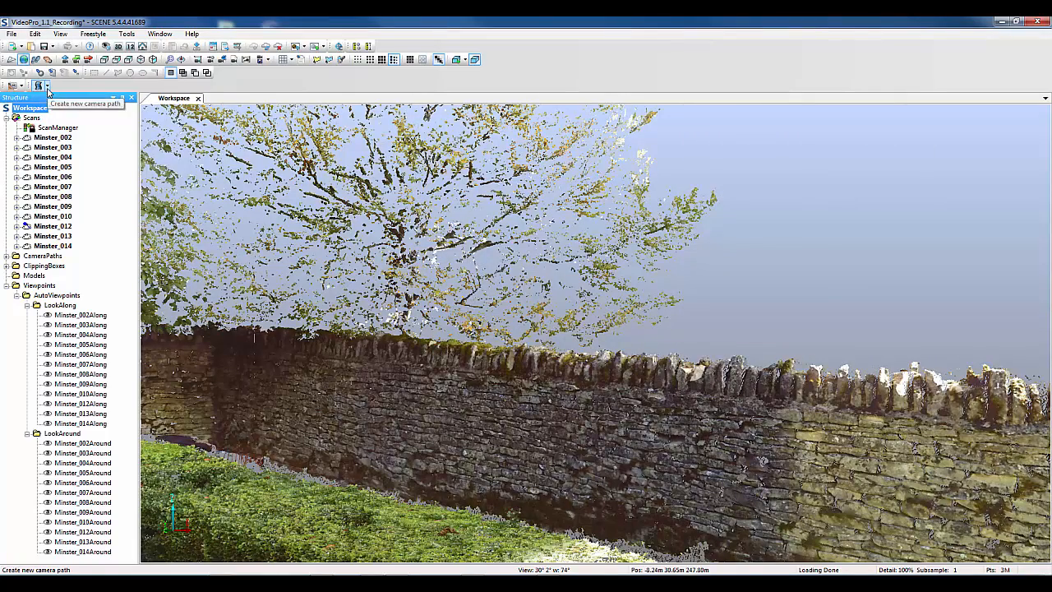
Create a bird's-eye path over the scanner positions, collapse the LookAround and LookAlong folders, and expand the BirdsEye folder
left_click(47, 87)
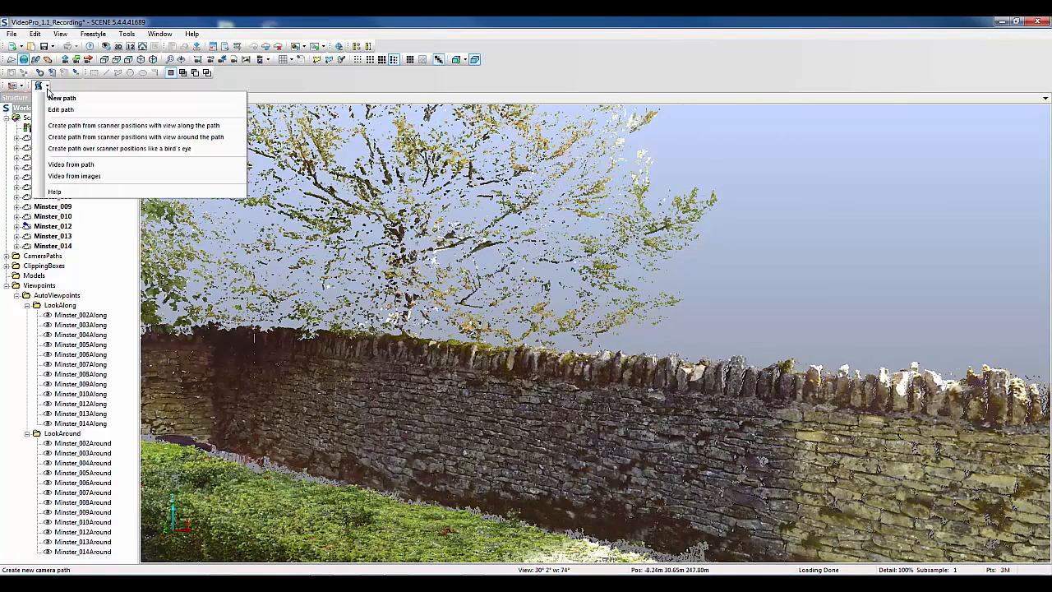
left_click(71, 149)
left_click(27, 433)
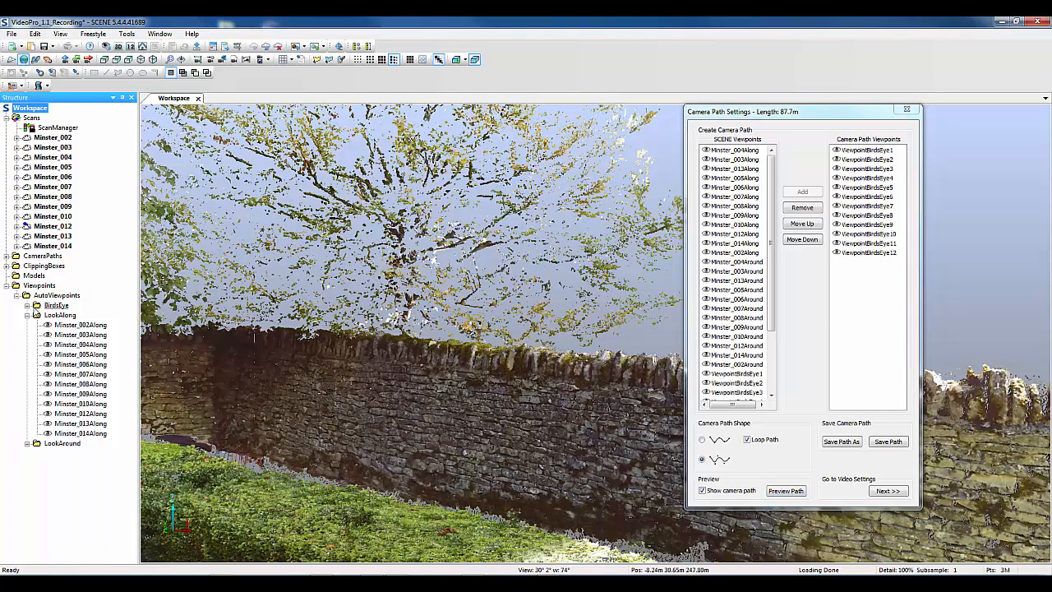
left_click(27, 315)
left_click(26, 306)
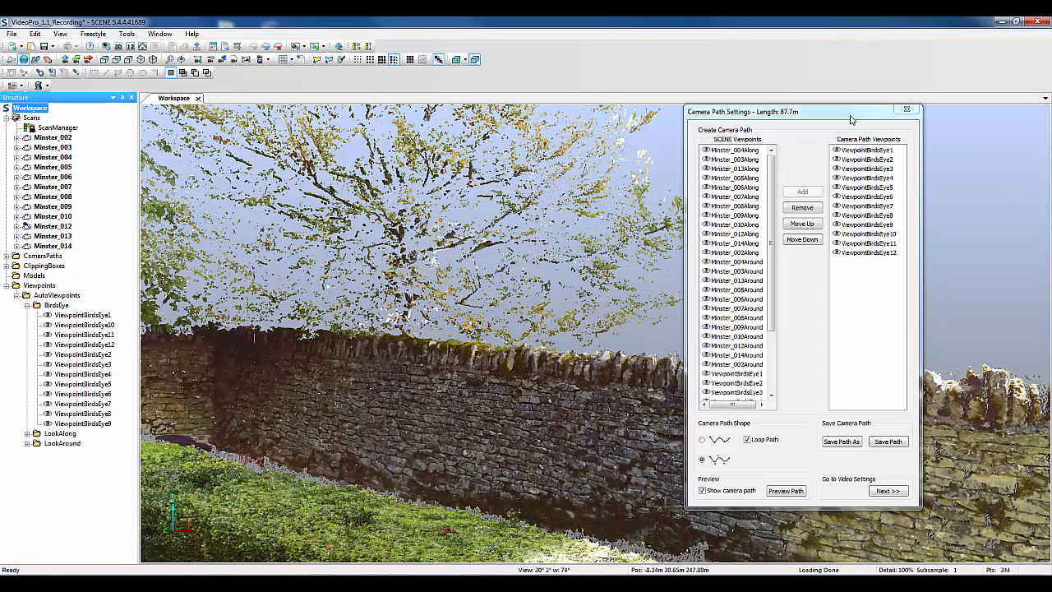
Preview the bird's-eye path, inspecting the whole loop from above and playing it back, and close the preview
left_click(787, 491)
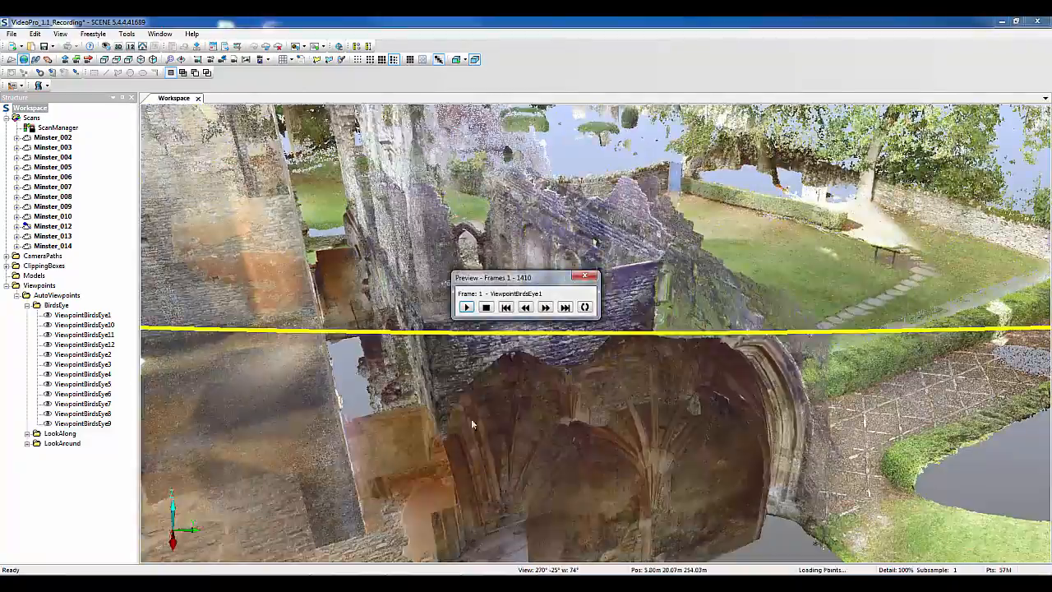
scroll(477, 395, "down", 3)
left_click_drag(485, 346, 491, 411)
scroll(491, 410, "down", 4)
right_click_drag(491, 410, 489, 345)
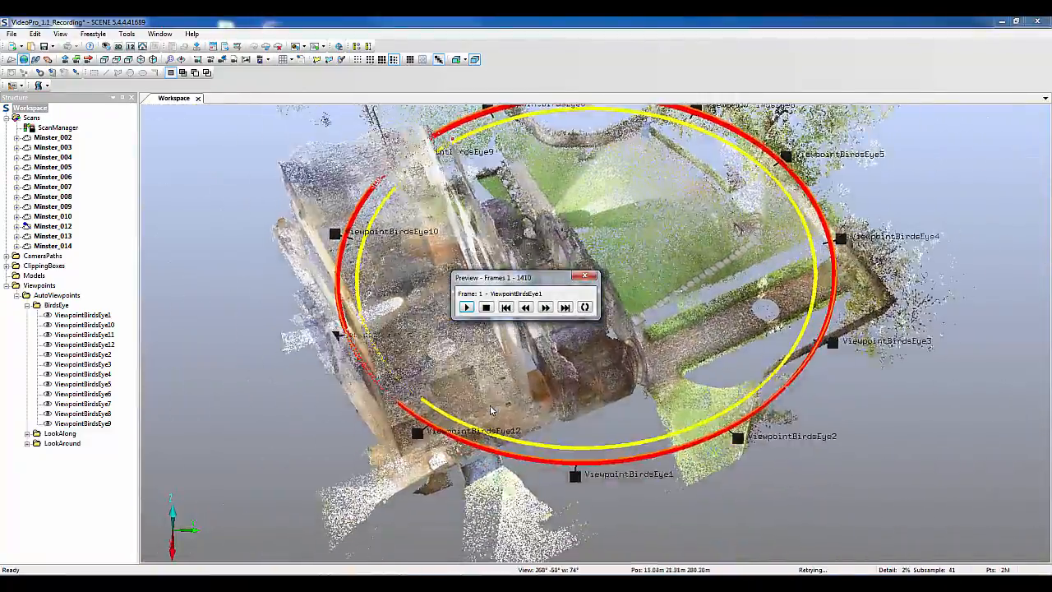
left_click_drag(489, 345, 491, 410)
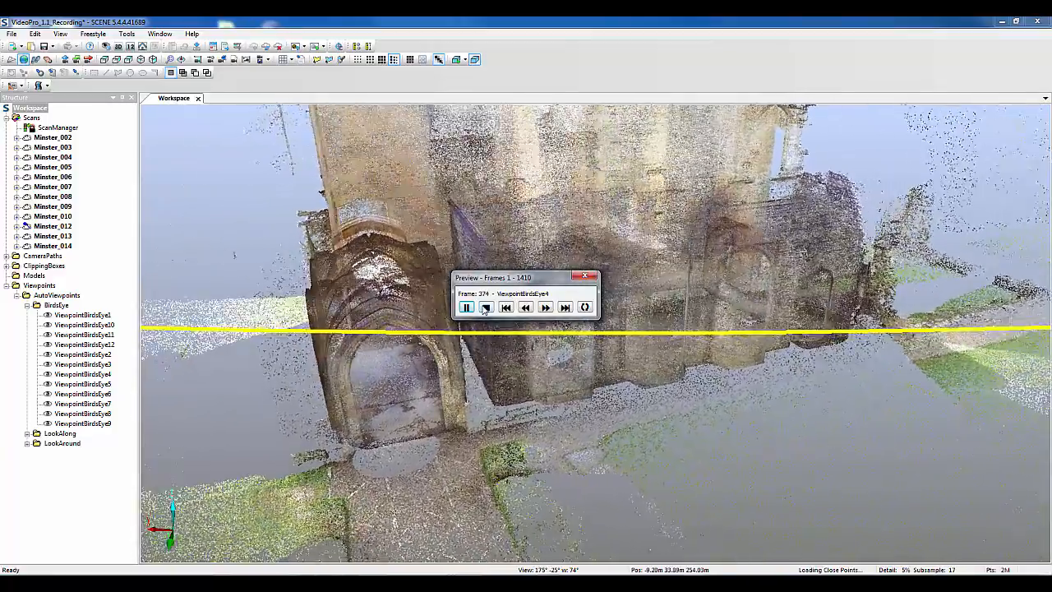
left_click(486, 307)
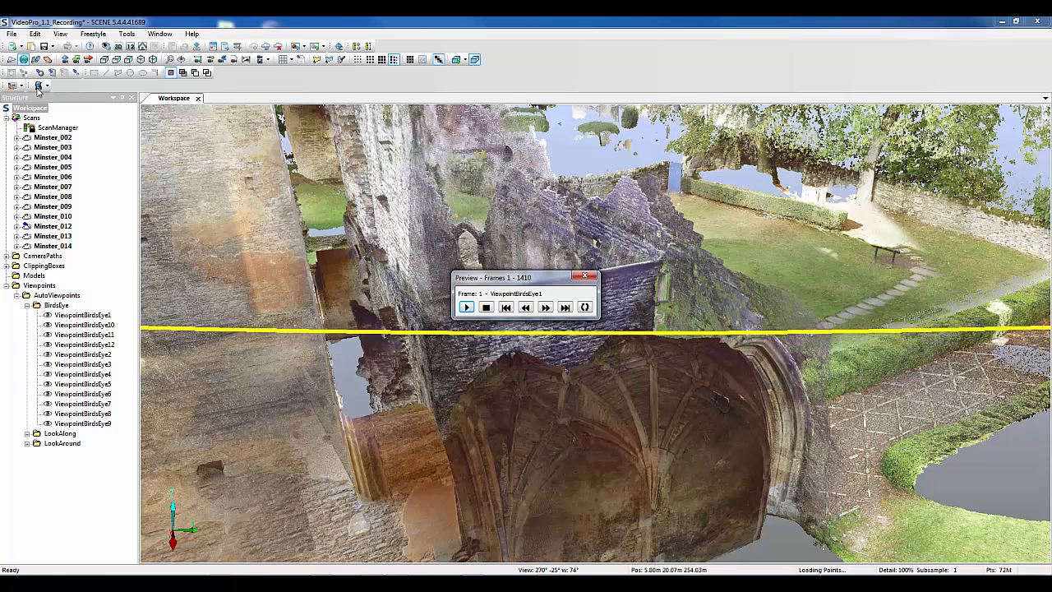
left_click(588, 279)
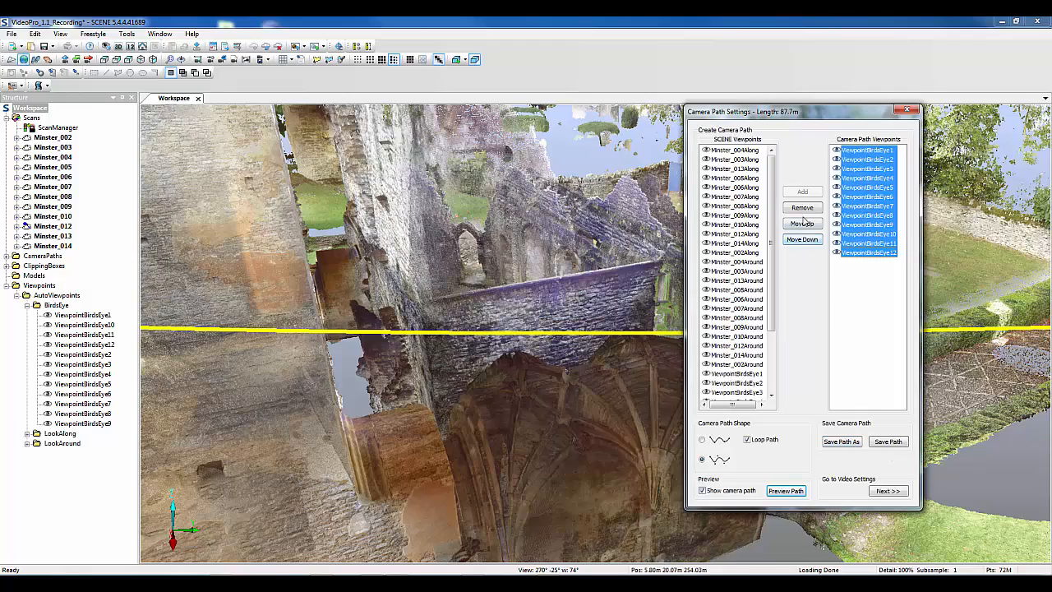
Clear all viewpoints from the camera path and add ViewpointBirdsEye1 through ViewpointBirdsEye12 back to it
left_click(804, 209)
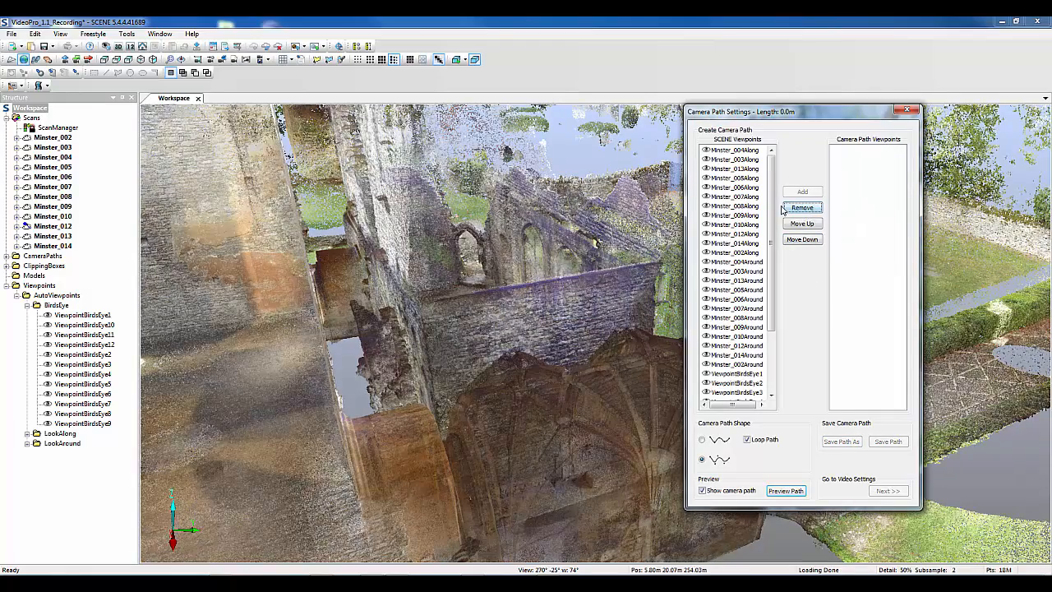
scroll(764, 279, "down", 3)
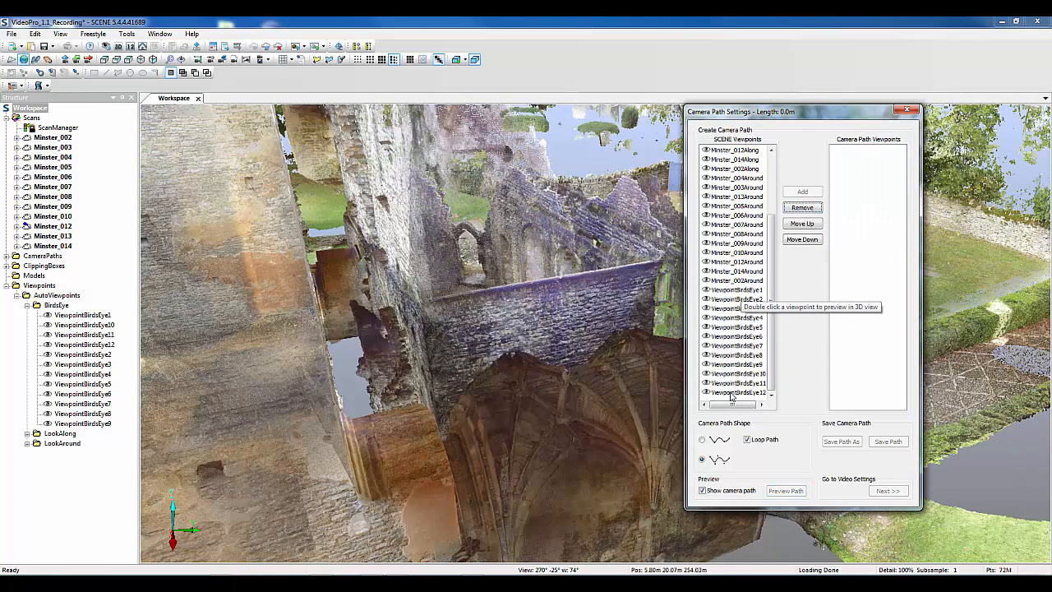
left_click(732, 393)
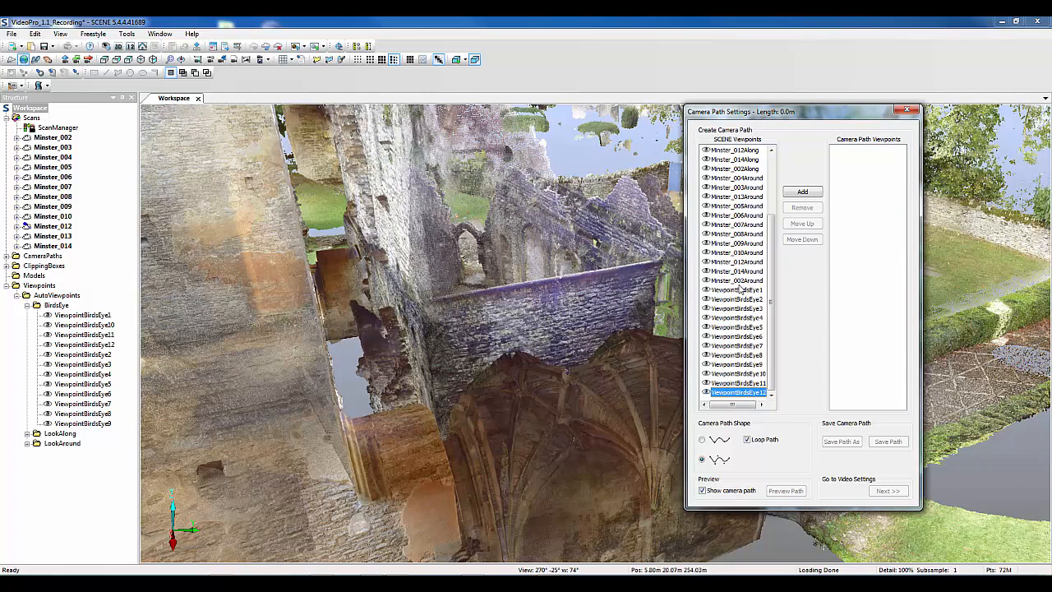
left_click(742, 289)
left_click(745, 393, "shift")
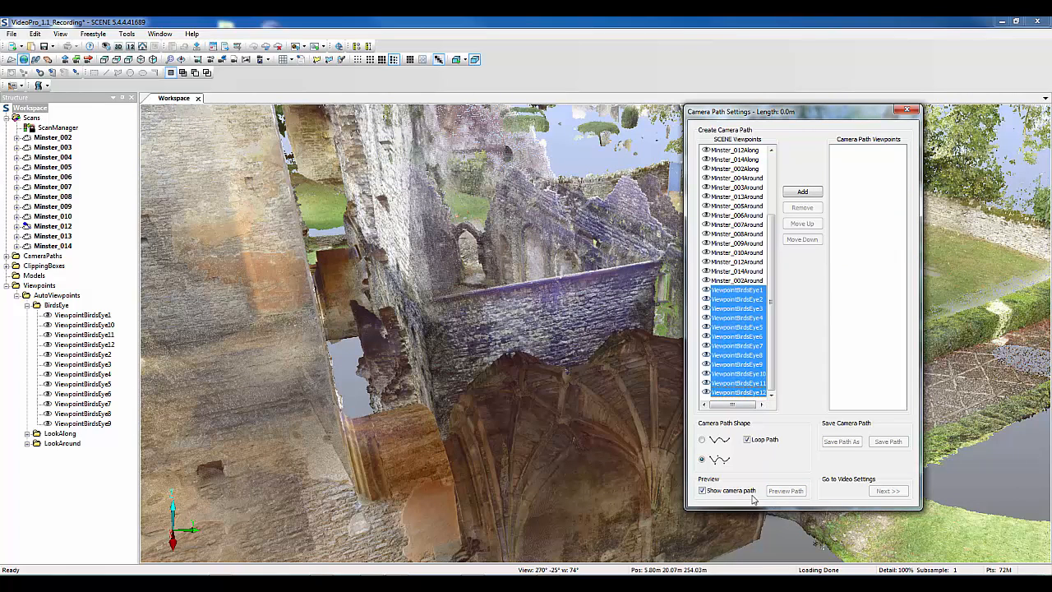
left_click(800, 193)
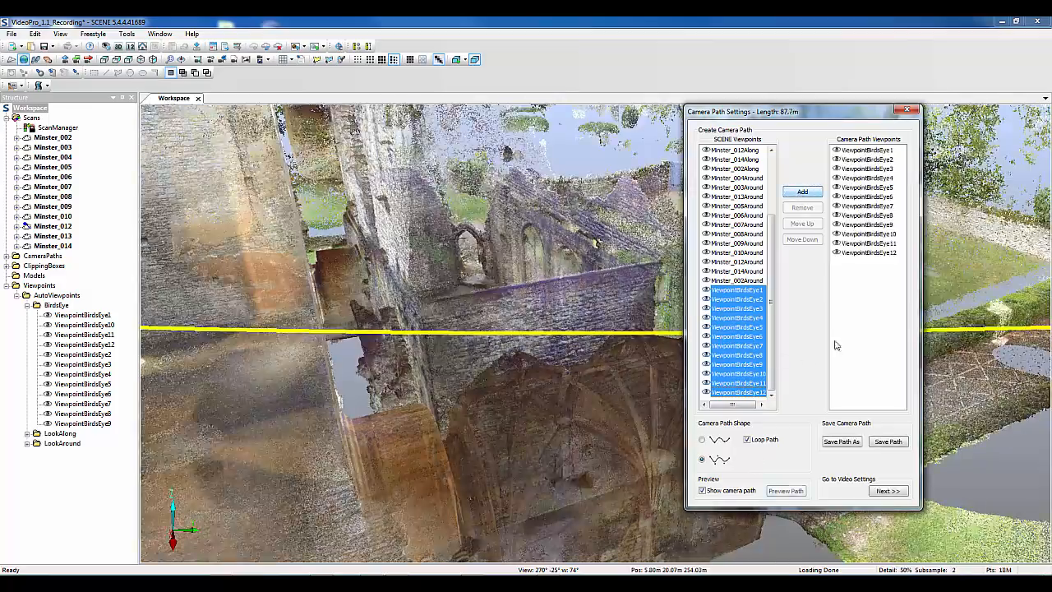
Play a short preview of the rebuilt bird's-eye path, stop playback, and close the preview
left_click(786, 491)
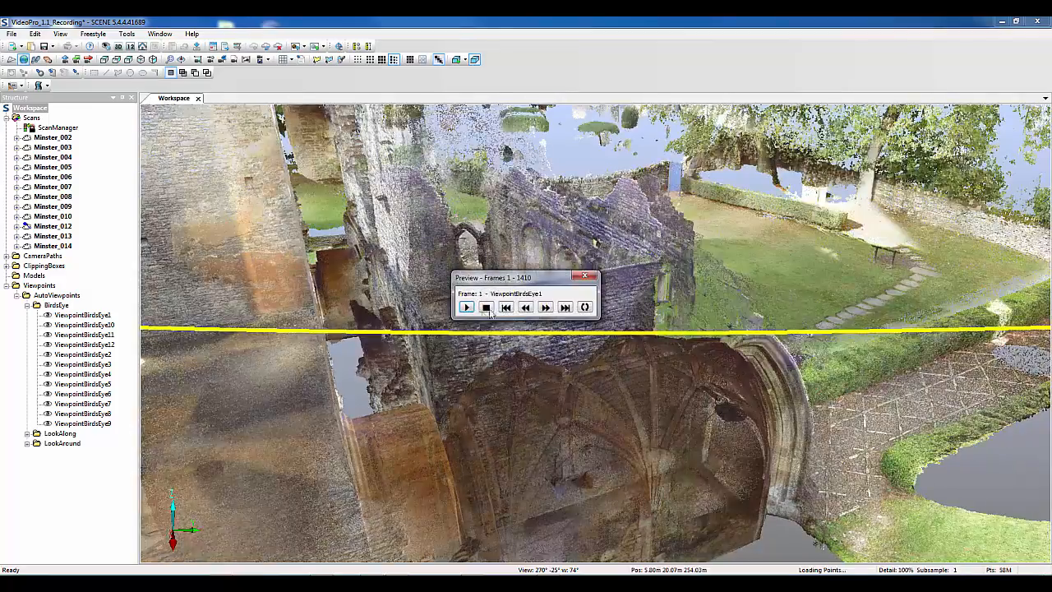
left_click(467, 308)
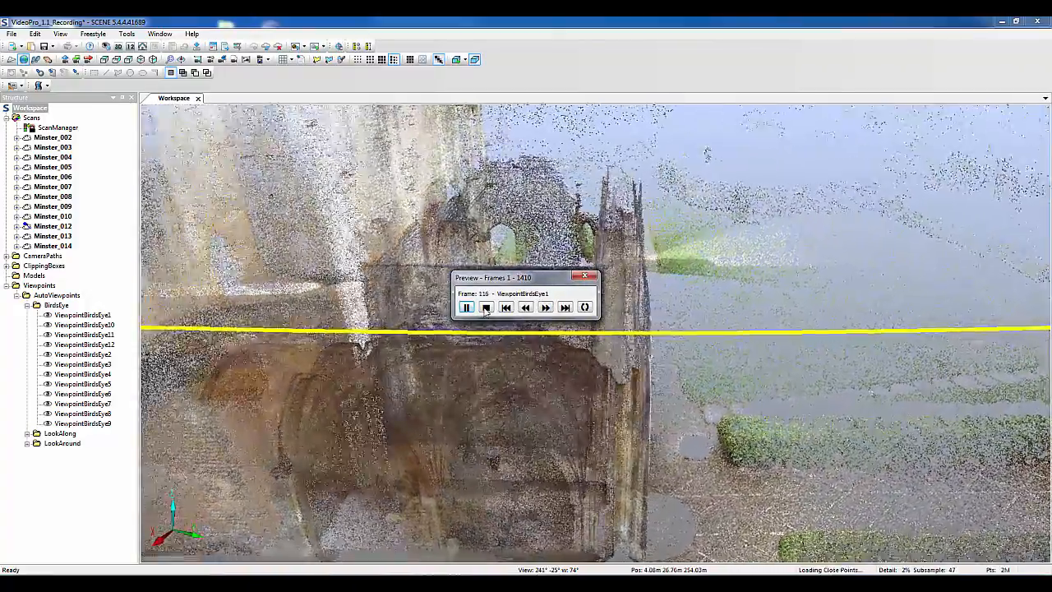
left_click(487, 308)
left_click(587, 277)
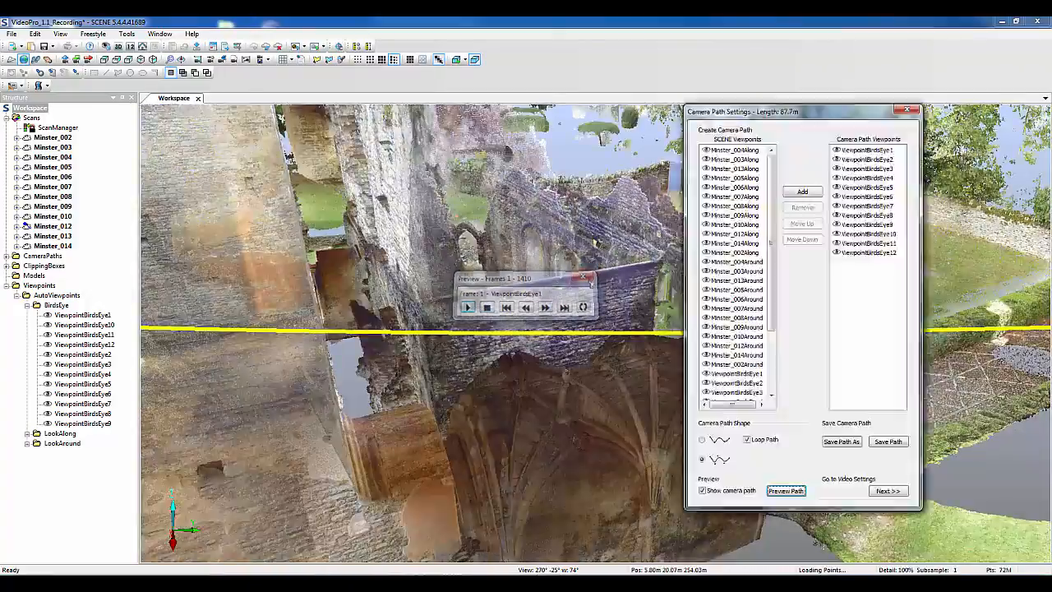
Replace the path's viewpoints with the bird's-eye viewpoints in reverse order, from ViewpointBirdsEye12 down to ViewpointBirdsEye5
left_click(863, 151, "shift")
left_click(802, 207)
scroll(773, 333, "down", 3)
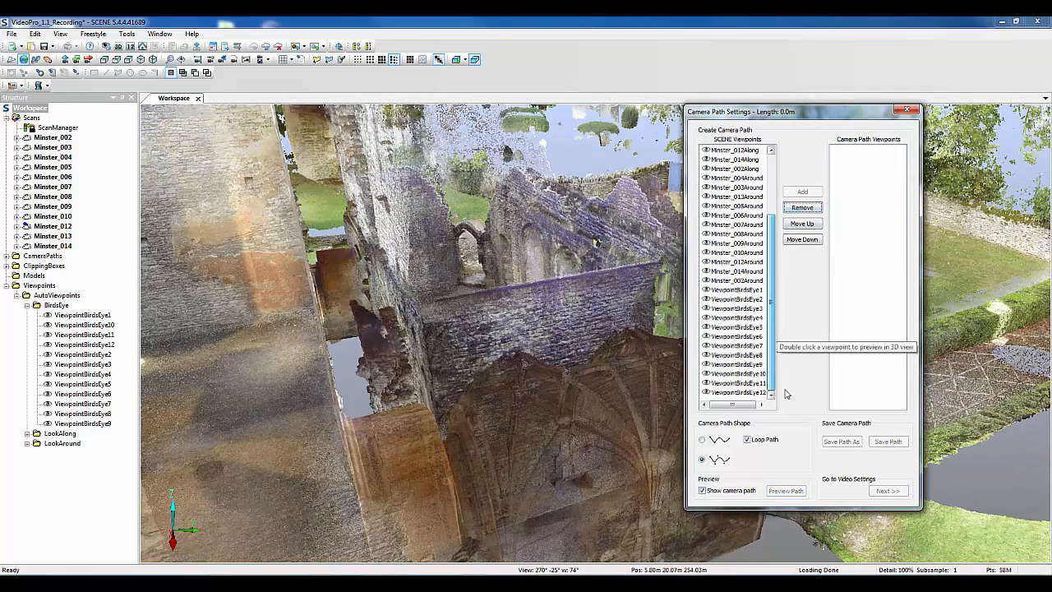
left_click(737, 394)
left_click_drag(738, 394, 852, 344)
left_click_drag(738, 384, 855, 345)
left_click_drag(738, 364, 853, 338)
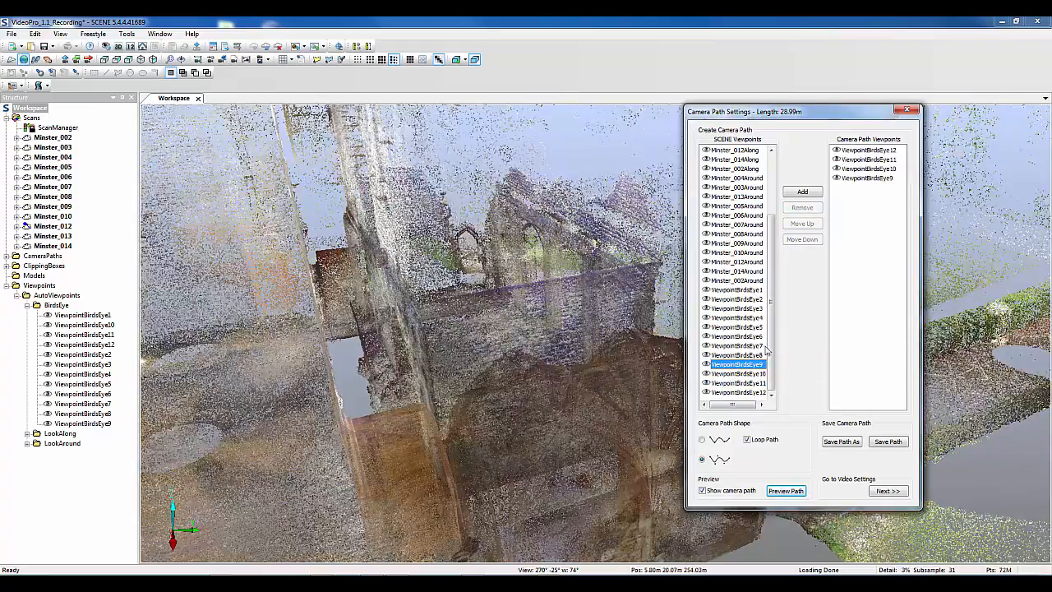
left_click_drag(738, 355, 770, 345)
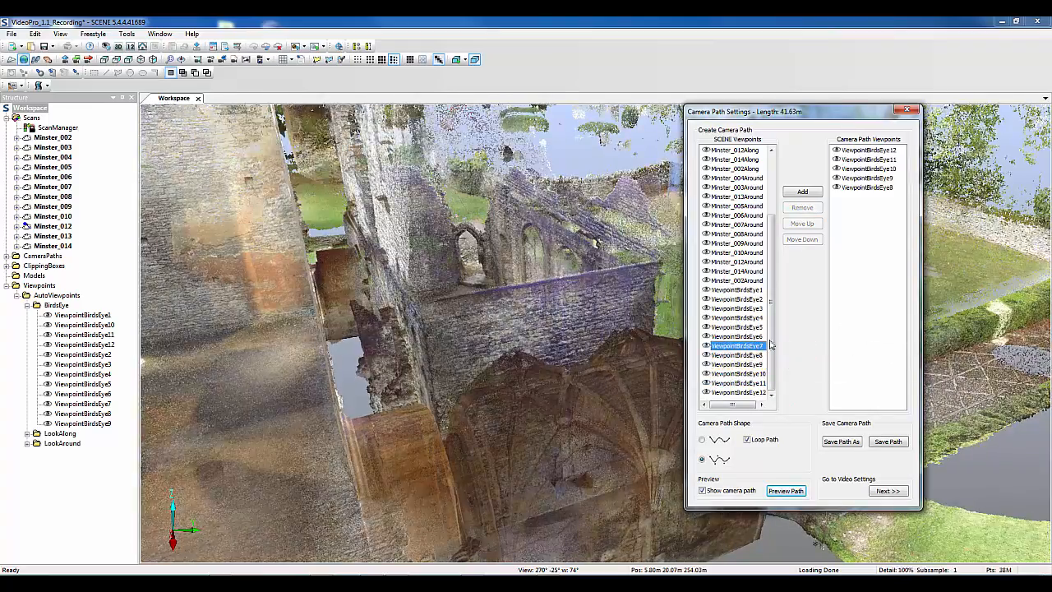
left_click_drag(839, 317, 847, 320)
left_click_drag(755, 337, 827, 323)
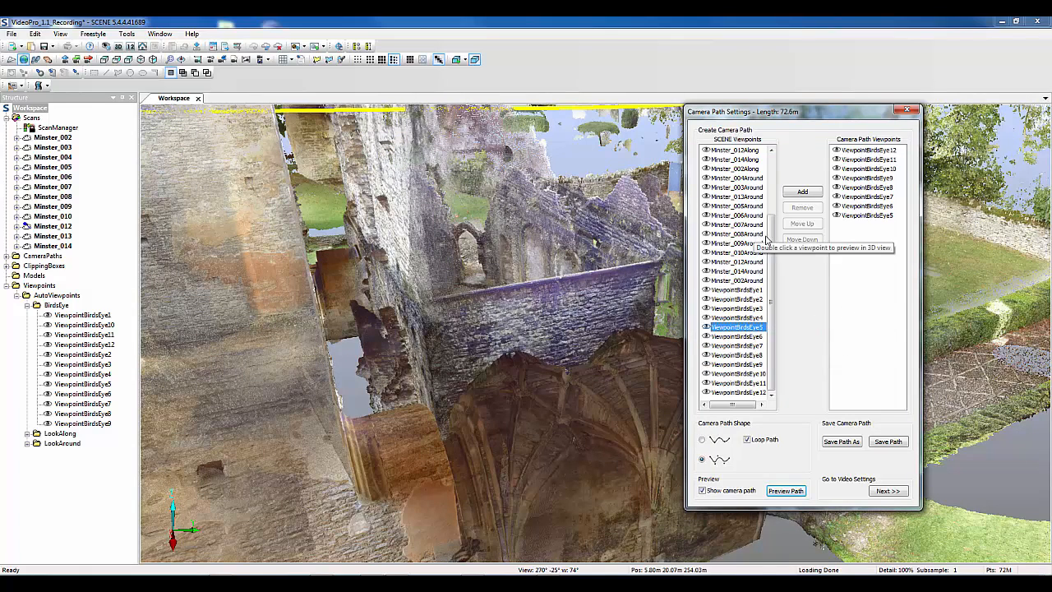
Append Minster_002Around, Minster_003Around, and the consecutive listed viewpoints from Minster_005Around through Minster_014Around to the camera path
scroll(769, 230, "up", 2)
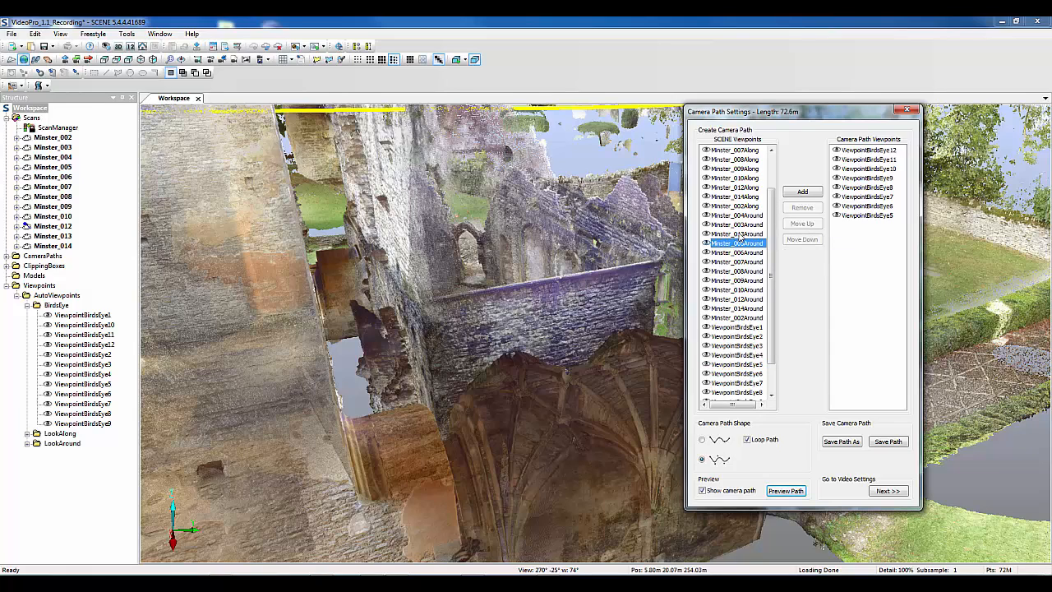
left_click(736, 215)
left_click(736, 317)
left_click_drag(731, 320, 839, 290)
left_click_drag(738, 224, 840, 280)
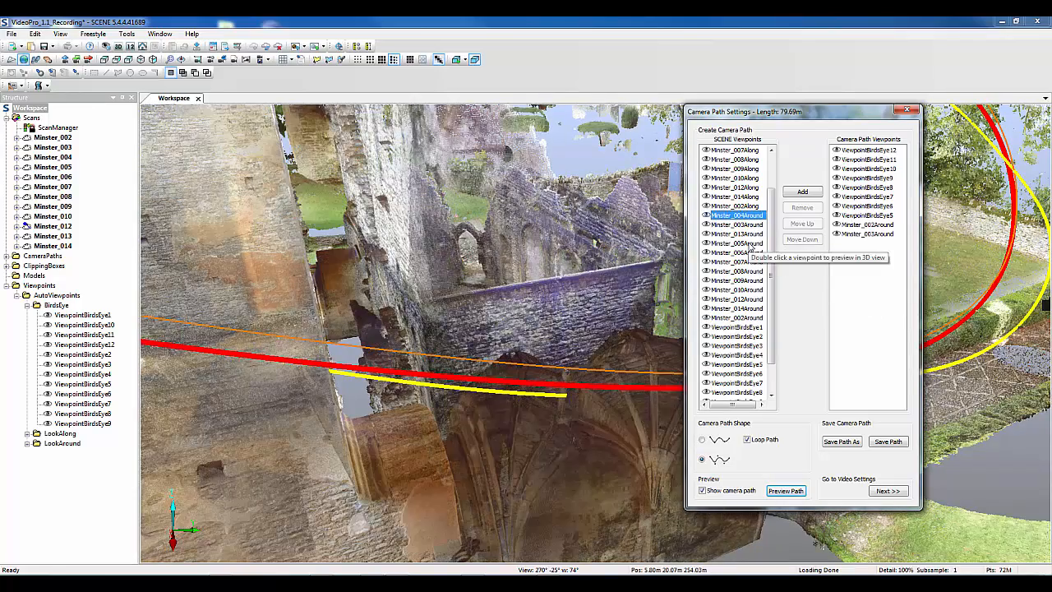
left_click(752, 244)
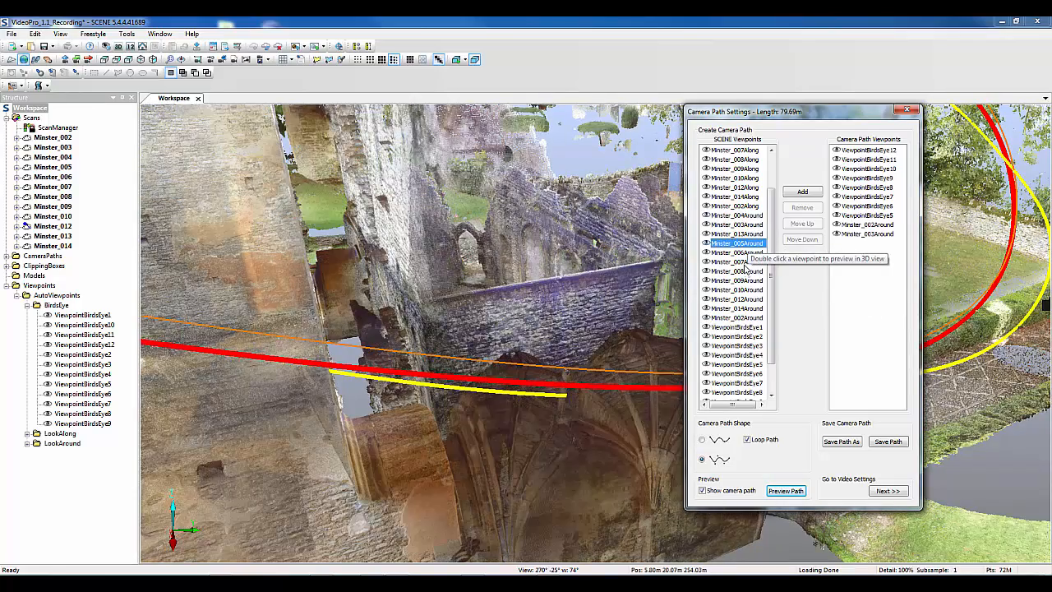
left_click(752, 309, "shift")
left_click_drag(742, 292, 845, 304)
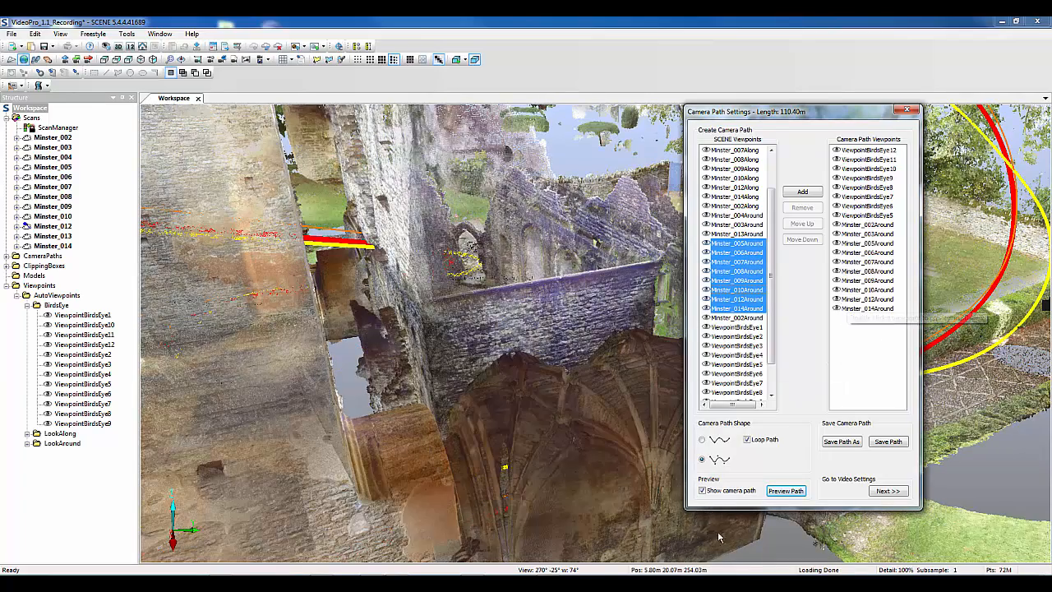
Preview the combined bird's-eye and around-view path, pause playback, and close the preview
left_click(782, 491)
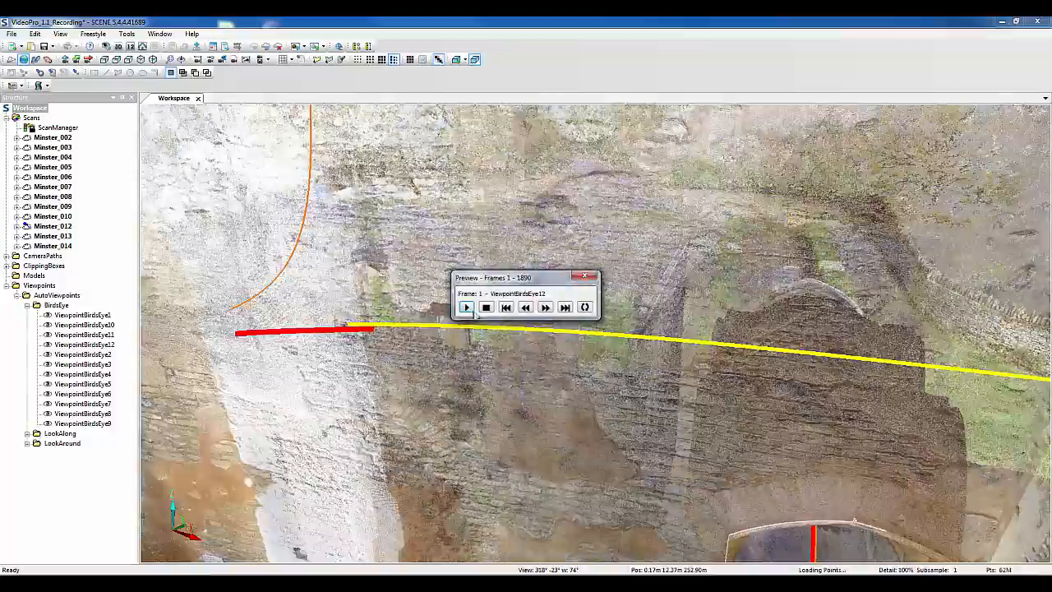
left_click(468, 308)
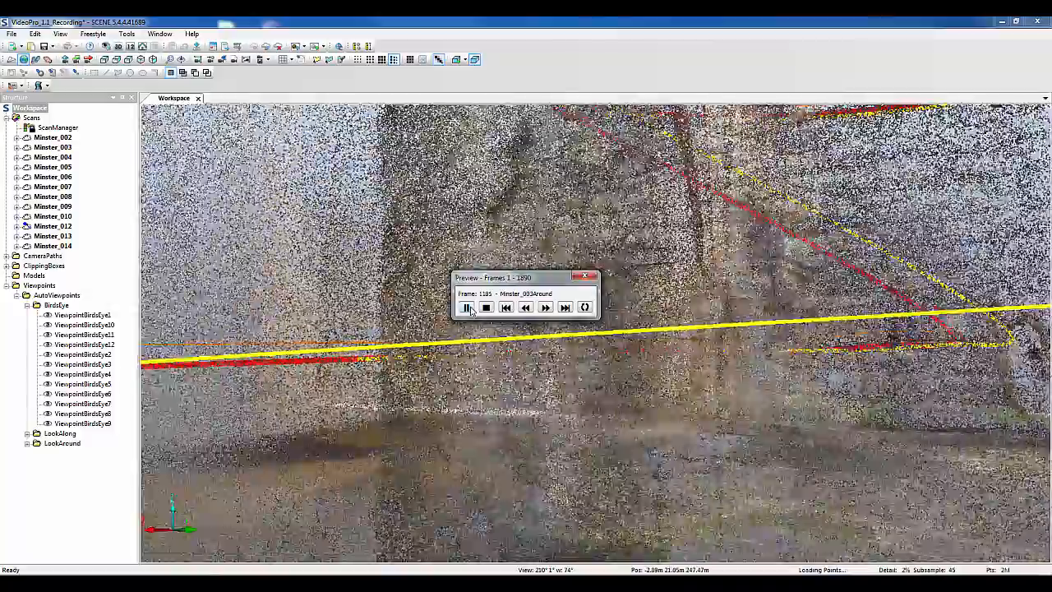
left_click(467, 307)
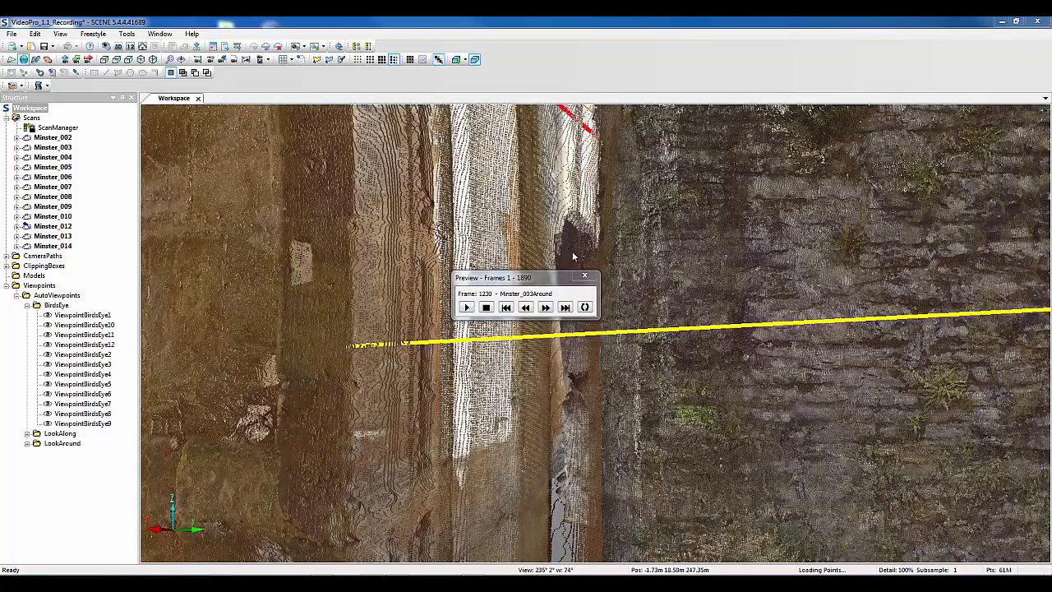
left_click(584, 275)
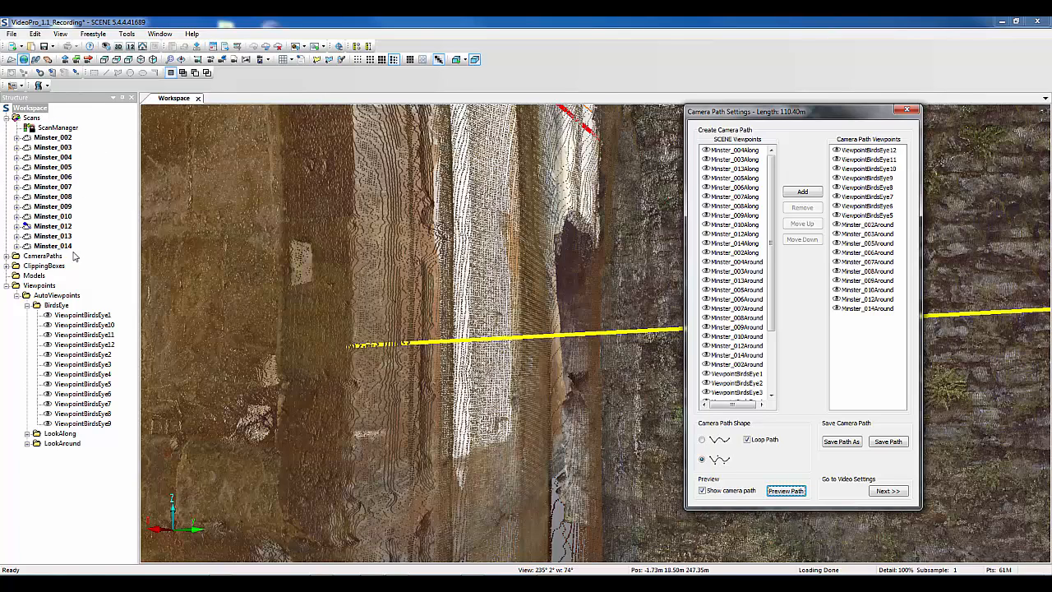
Save the combined camera path under the name Final and open its video settings
left_click(874, 440)
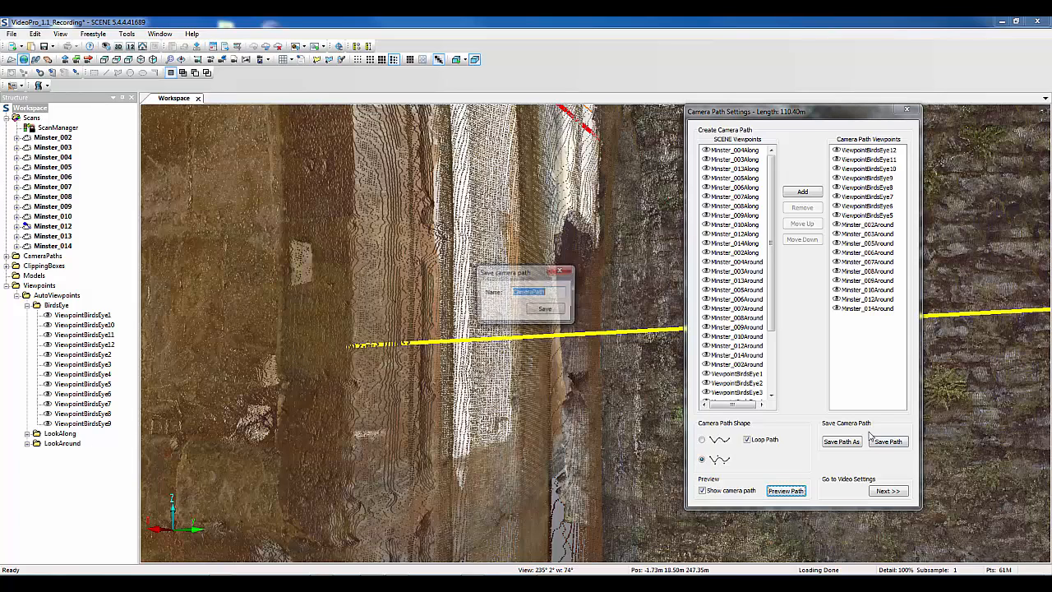
type("Final")
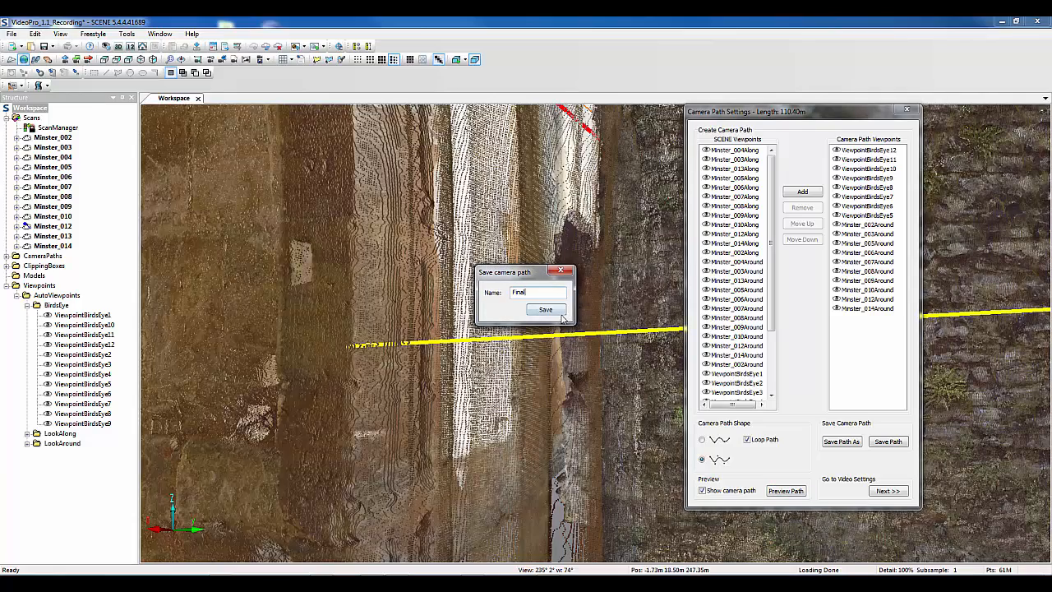
left_click(556, 312)
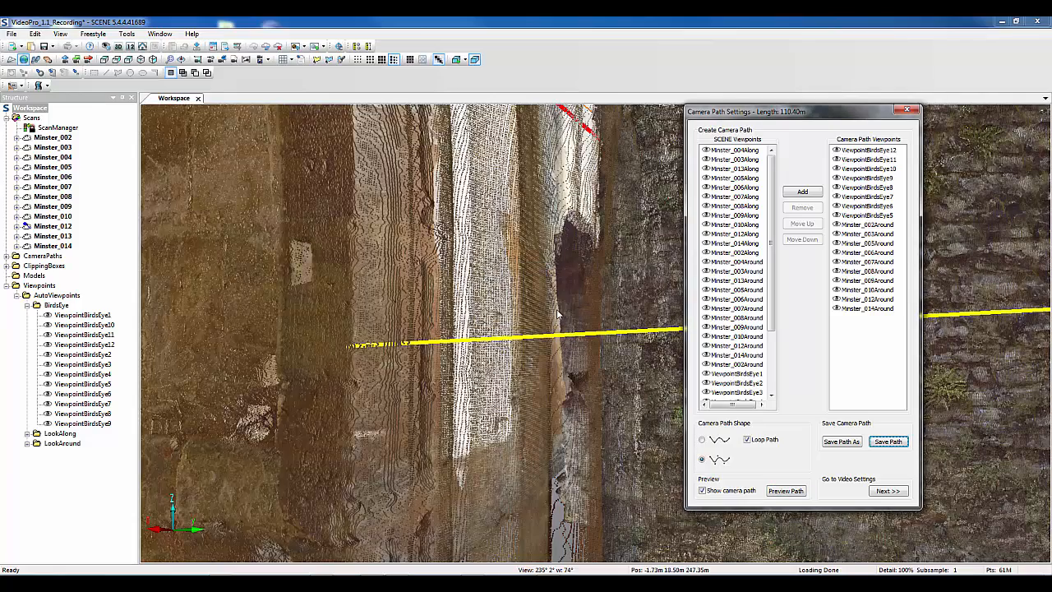
left_click(891, 491)
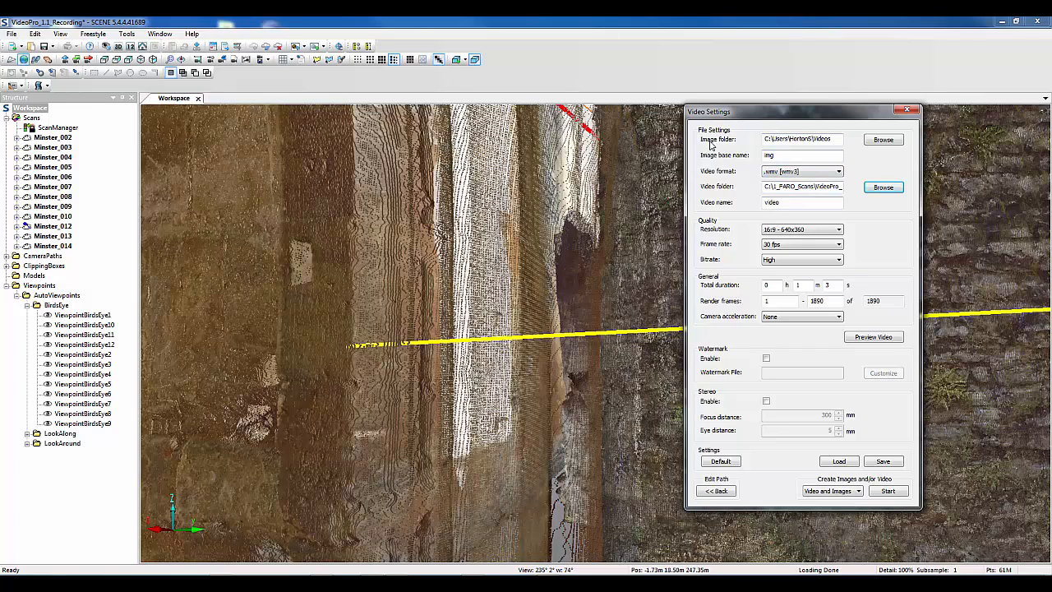
Set the output to video only in .mp4 [H.264] format and name the video VideoPro_RAW
left_click(855, 491)
left_click(837, 515)
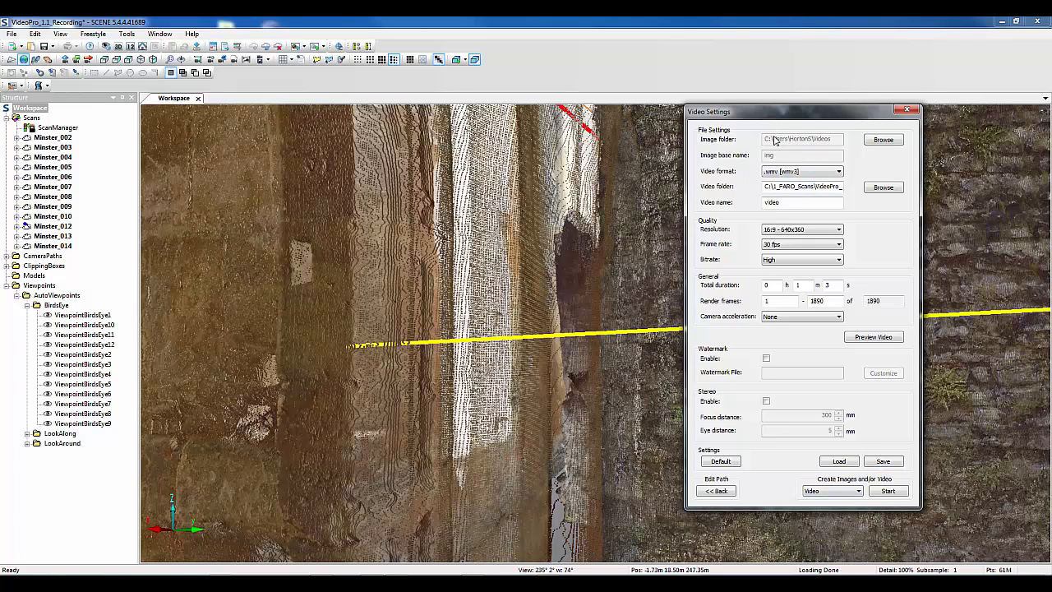
left_click(806, 171)
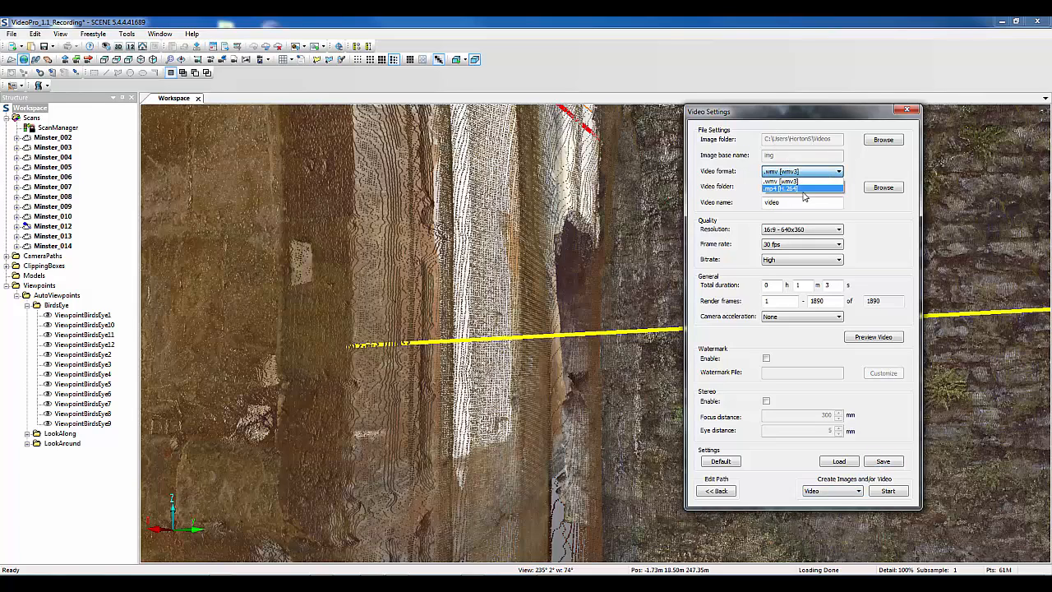
left_click(805, 191)
left_click(809, 188)
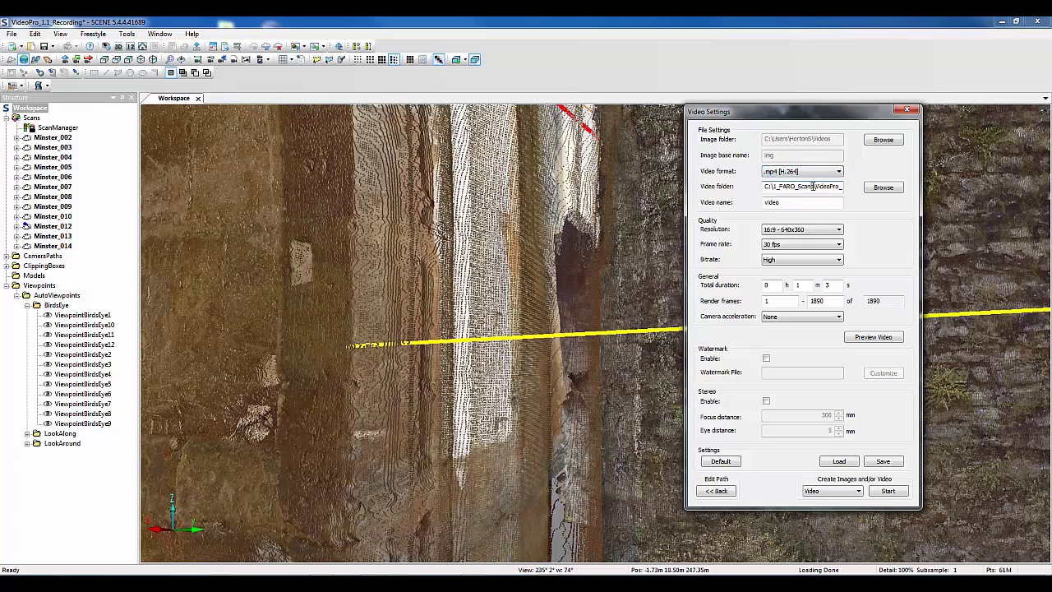
left_click_drag(795, 203, 706, 191)
type("Video")
Set the video resolution to 16:9 - 1920x1080 and the frame rate to 25 fps
left_click(773, 230)
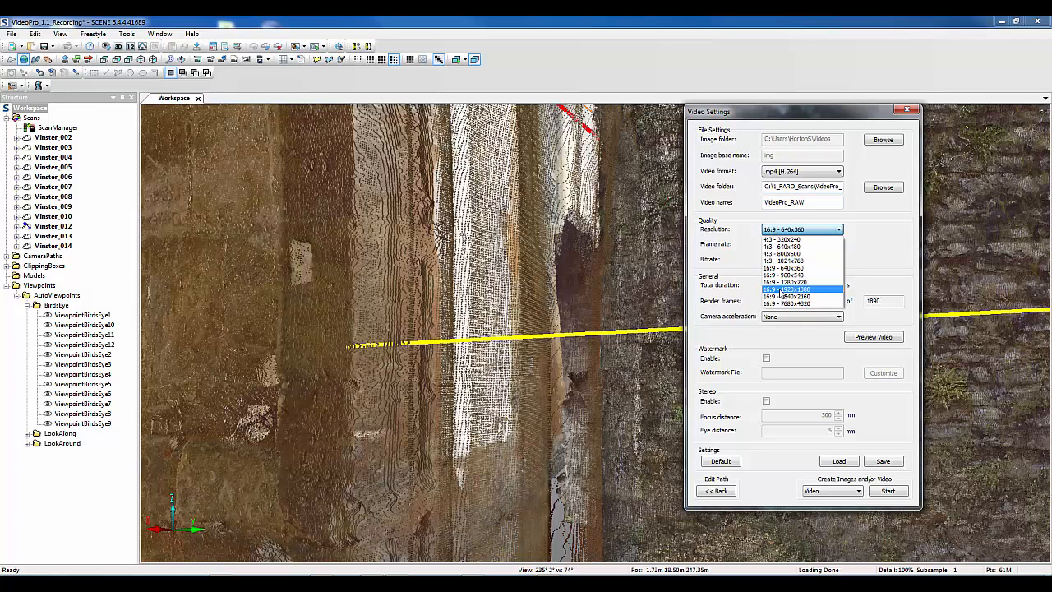
left_click(781, 291)
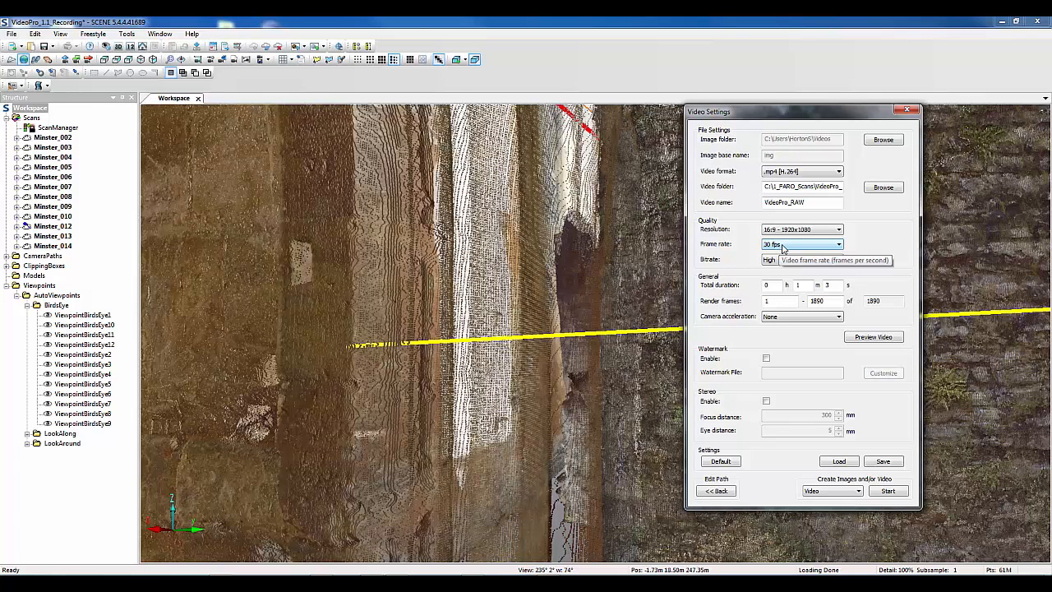
left_click(780, 246)
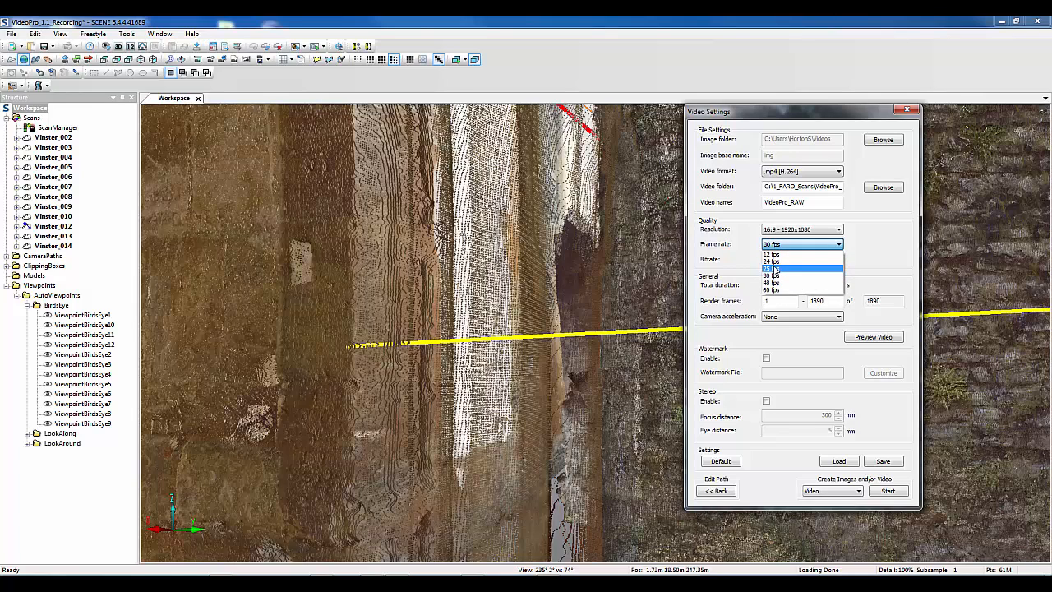
left_click(774, 269)
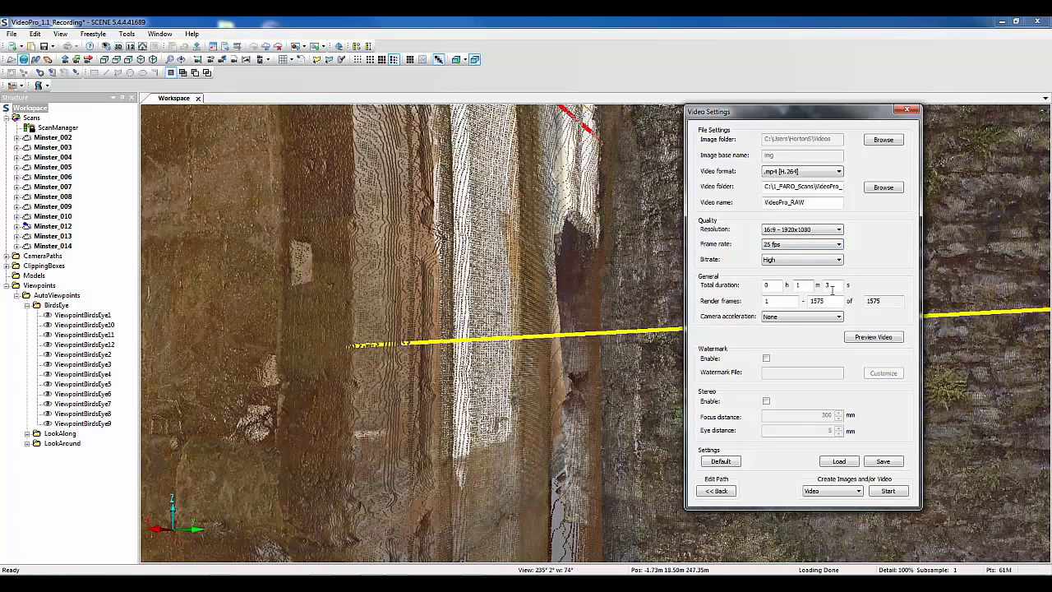
Set the video's total duration to 0 minutes and 45 seconds
double_click(797, 285)
type("4")
key("BackSpace")
type("0")
key("Tab")
type("45")
Enable the watermark and use Logo.JPG from the VideoPro_1.1_Recording folder as its image, keeping the default placement
left_click(766, 359)
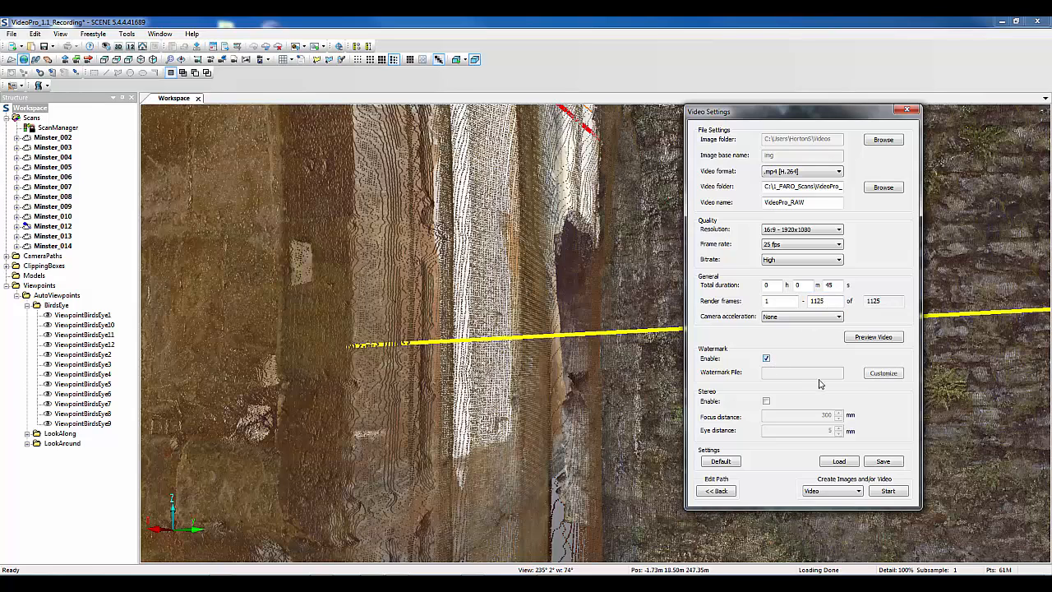
left_click(884, 373)
left_click(891, 375)
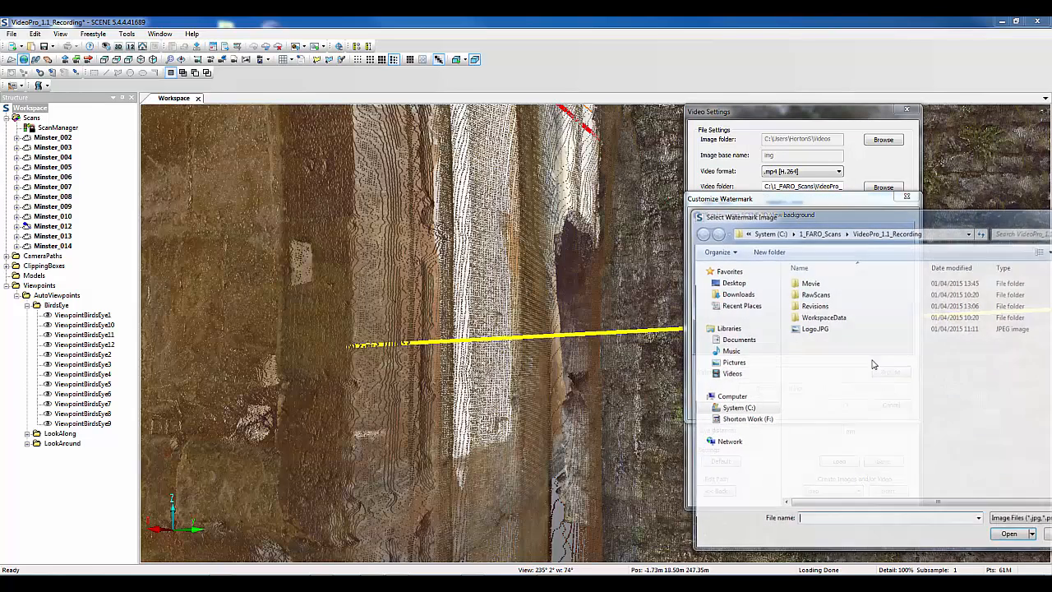
left_click(814, 329)
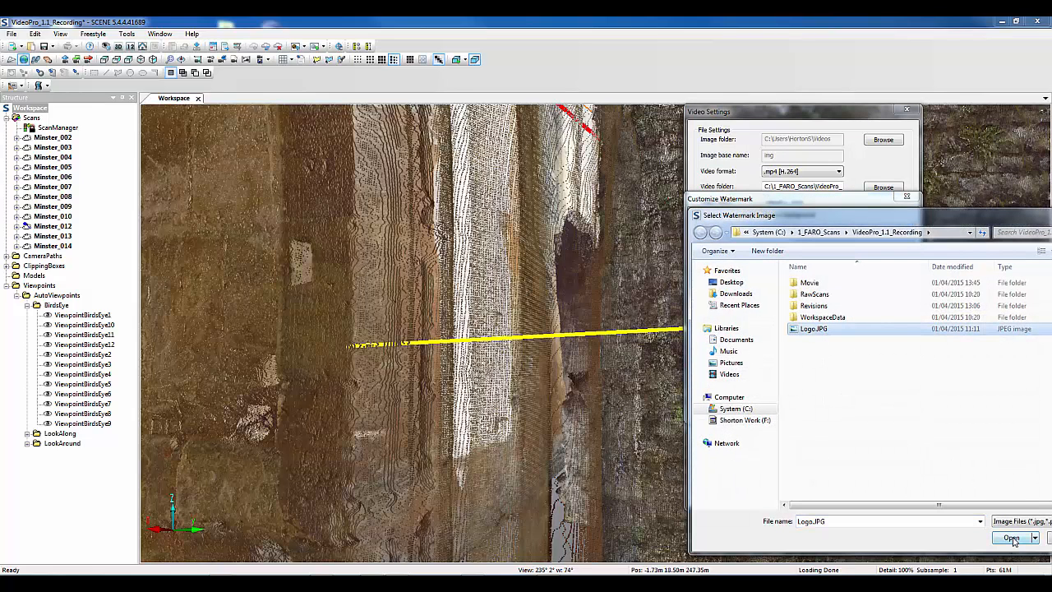
left_click(1012, 538)
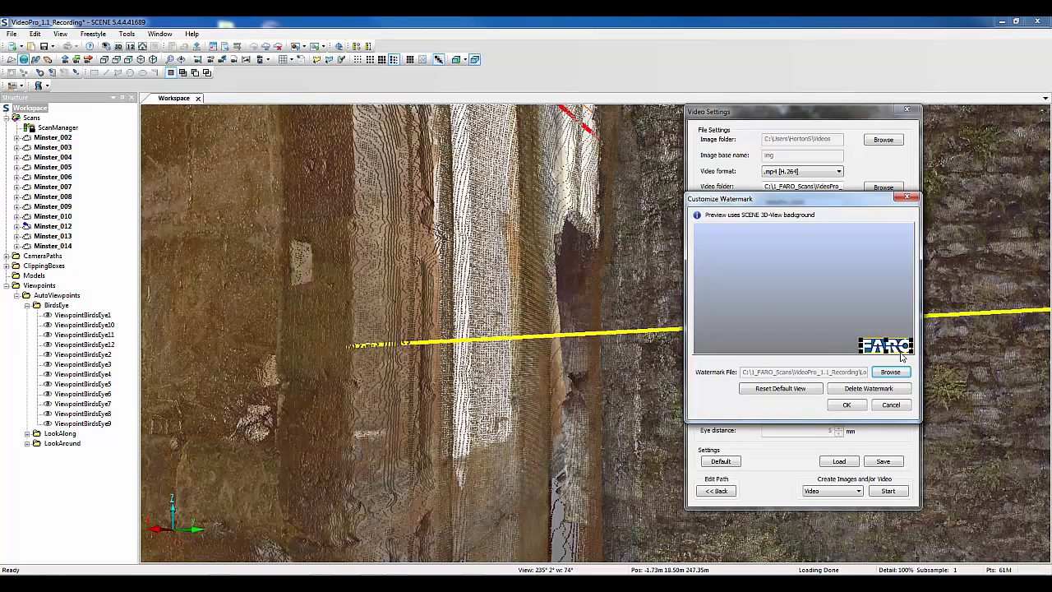
left_click(847, 404)
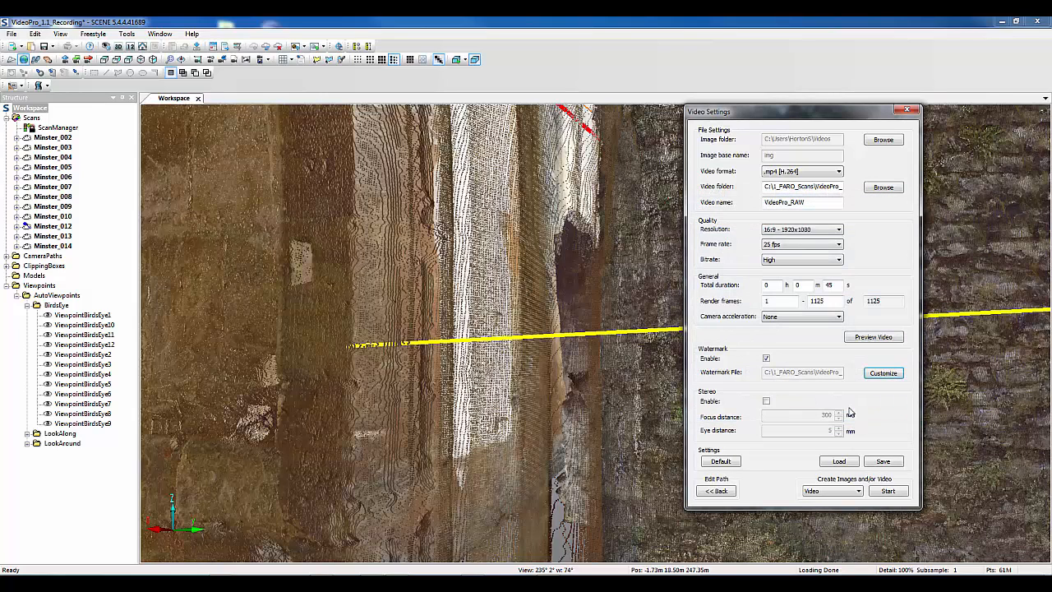
Save the video settings to a file named Final and close the video settings without saving the camera changes
left_click(884, 461)
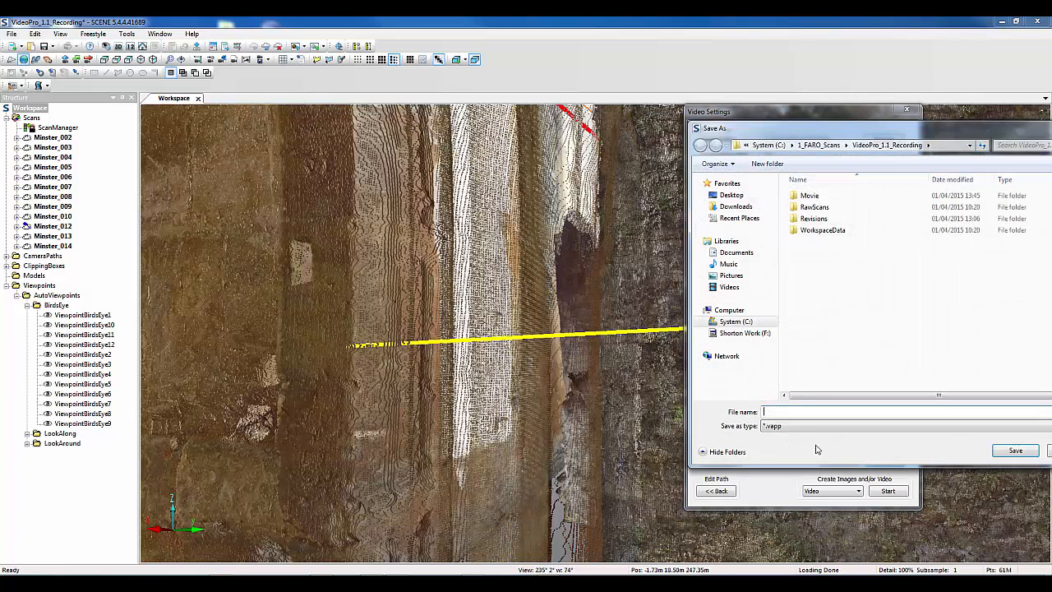
left_click(789, 412)
type("Final")
left_click(1016, 453)
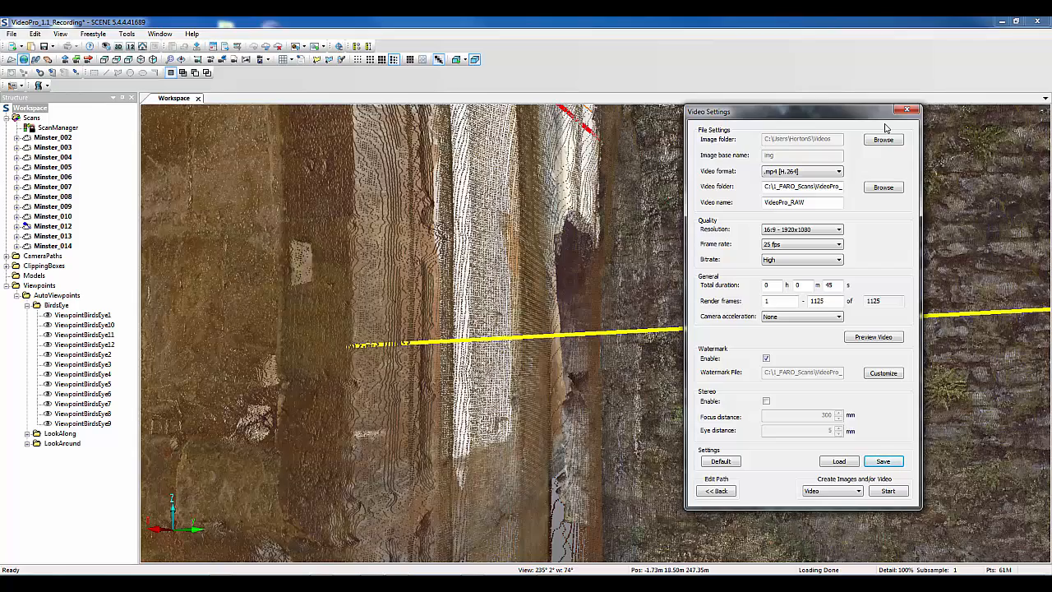
left_click(907, 110)
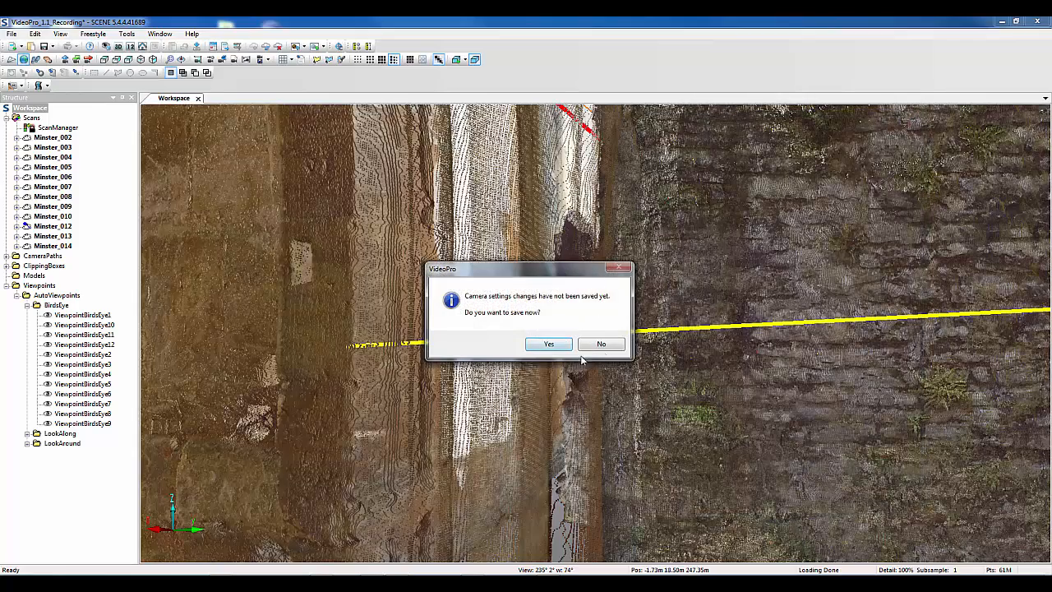
left_click(608, 345)
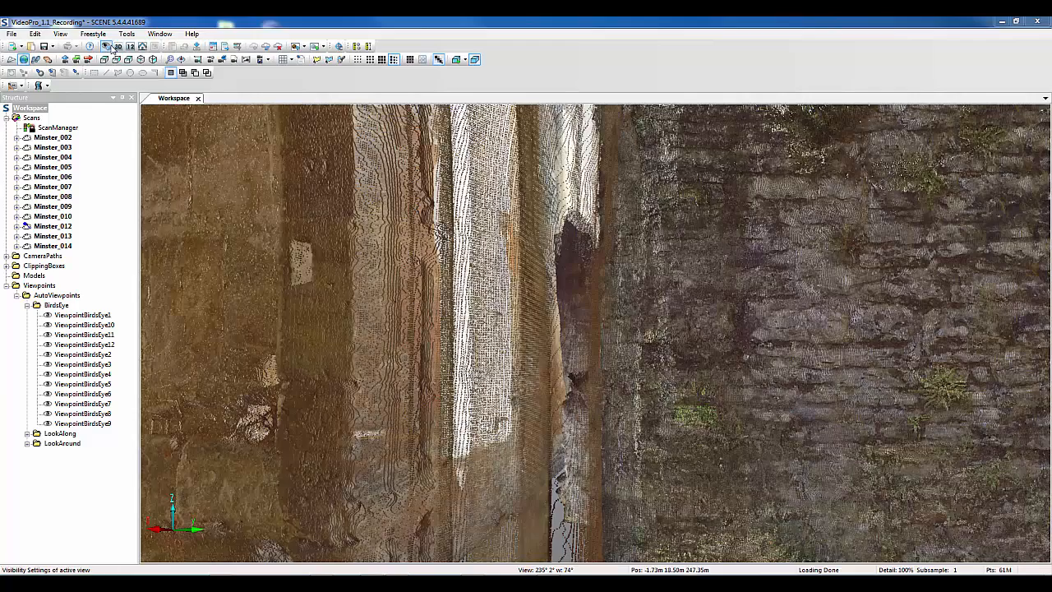
Review the workspace's visibility settings for view, representation, scan points and extra objects, and accept them
left_click(106, 46)
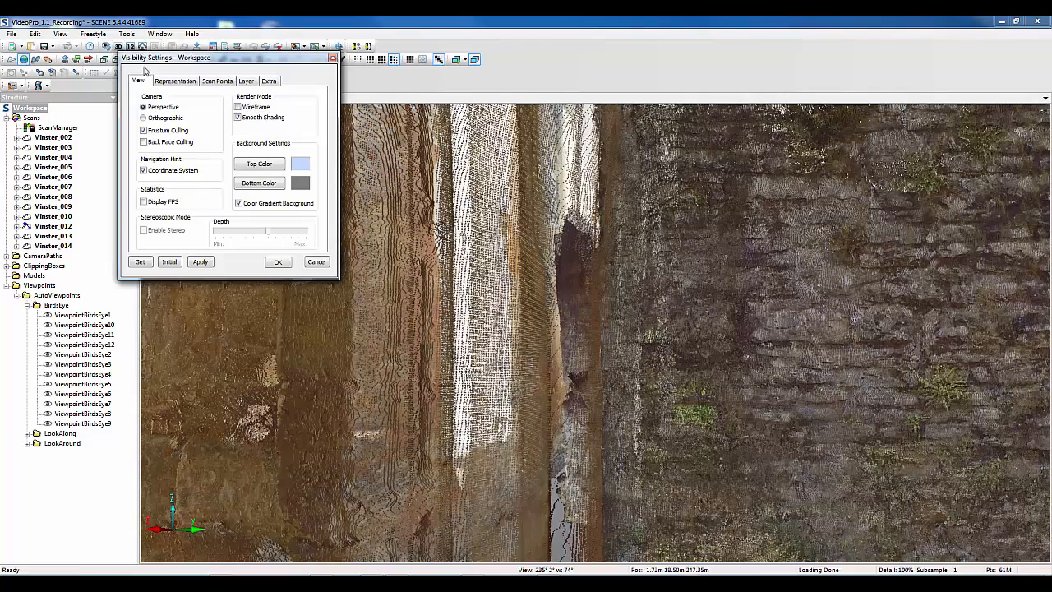
left_click(175, 81)
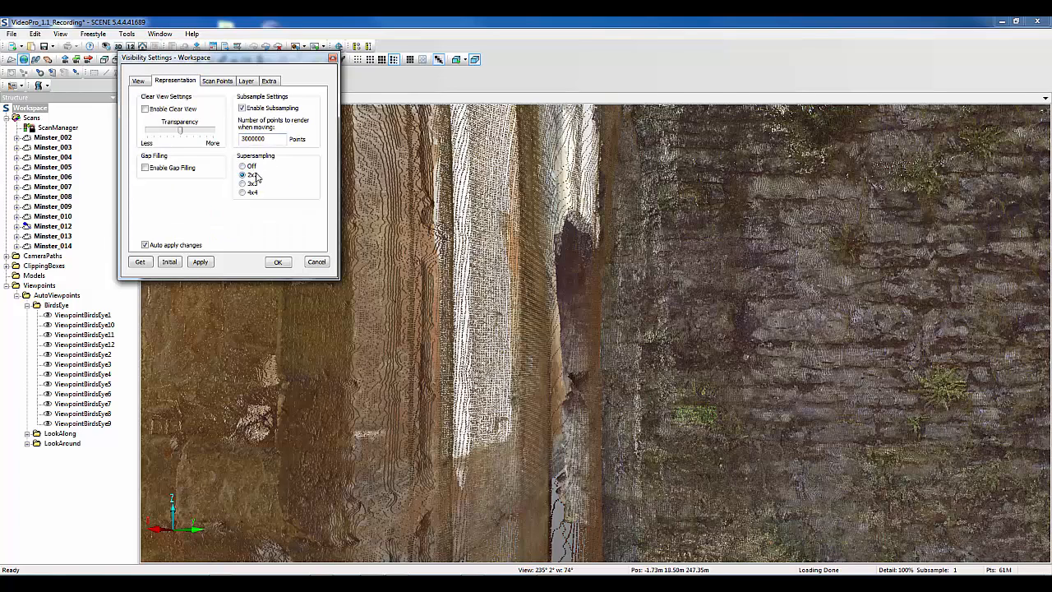
left_click(217, 81)
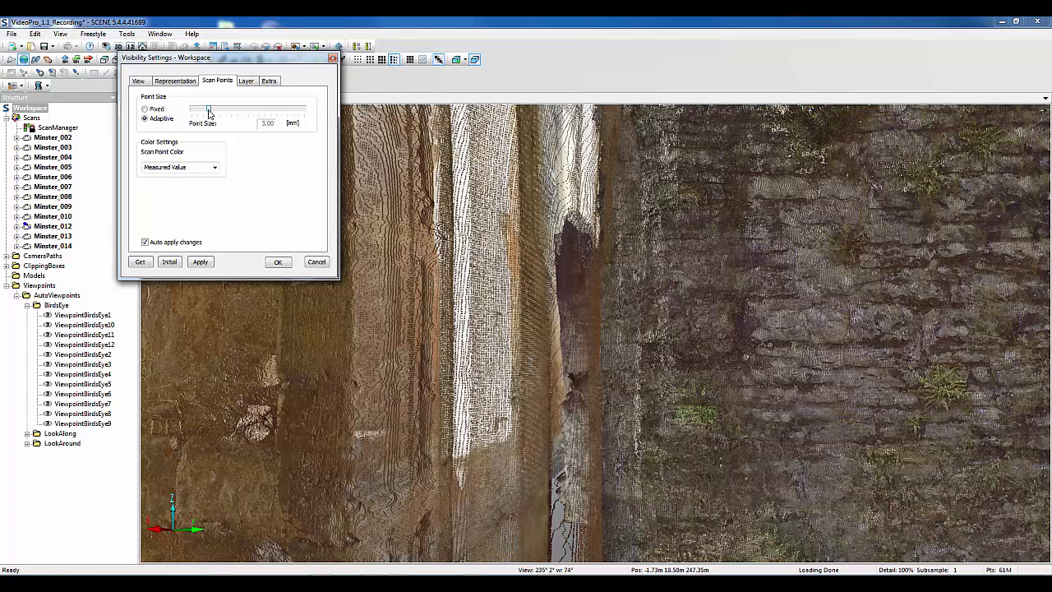
left_click(272, 82)
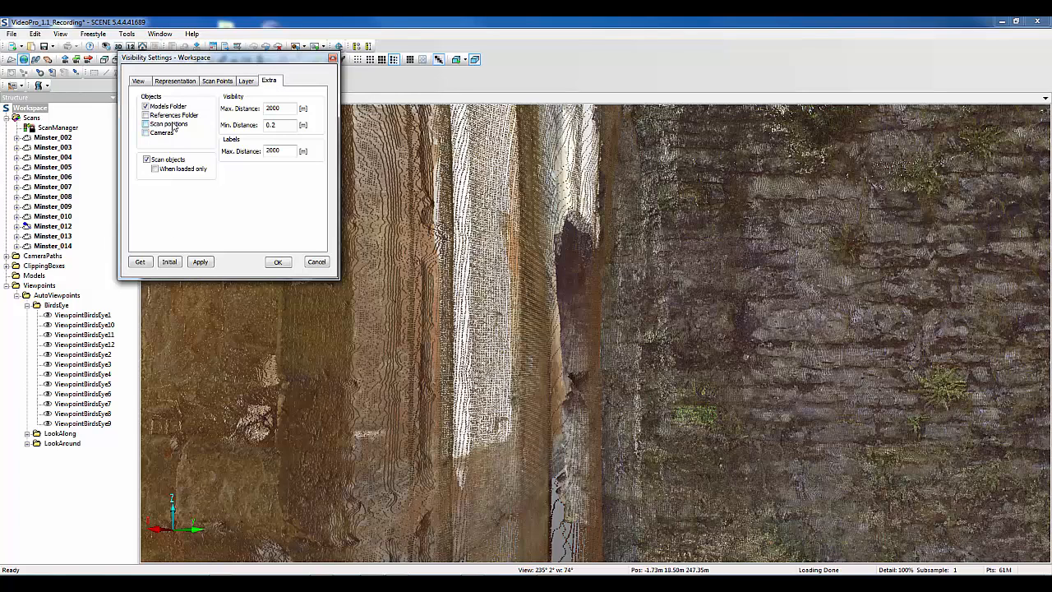
left_click(277, 261)
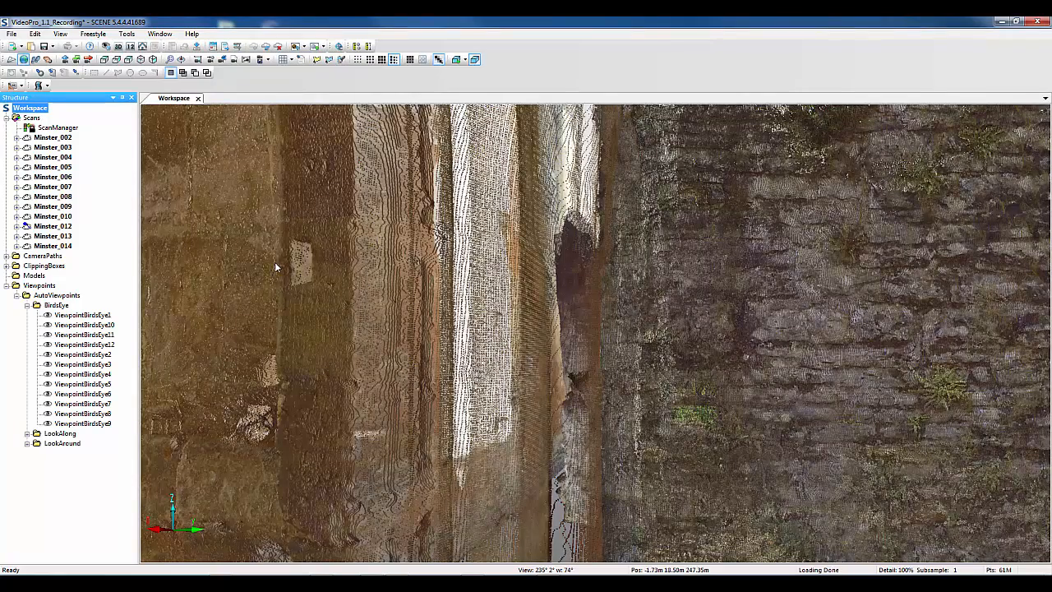
Start a video from the existing Final camera path and load its video settings from Final.vapp
left_click(48, 86)
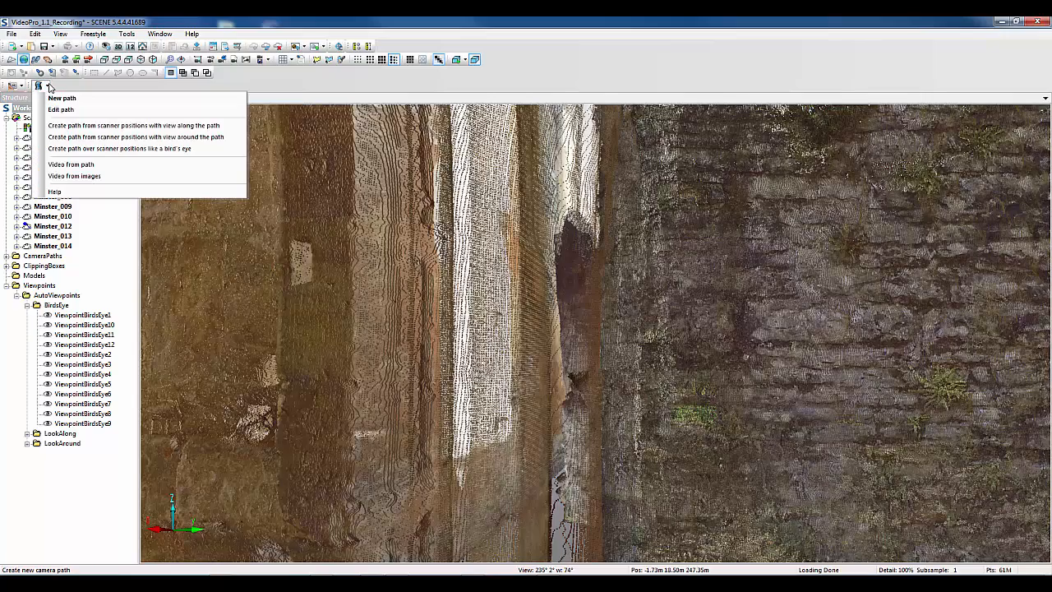
left_click(66, 165)
left_click(485, 249)
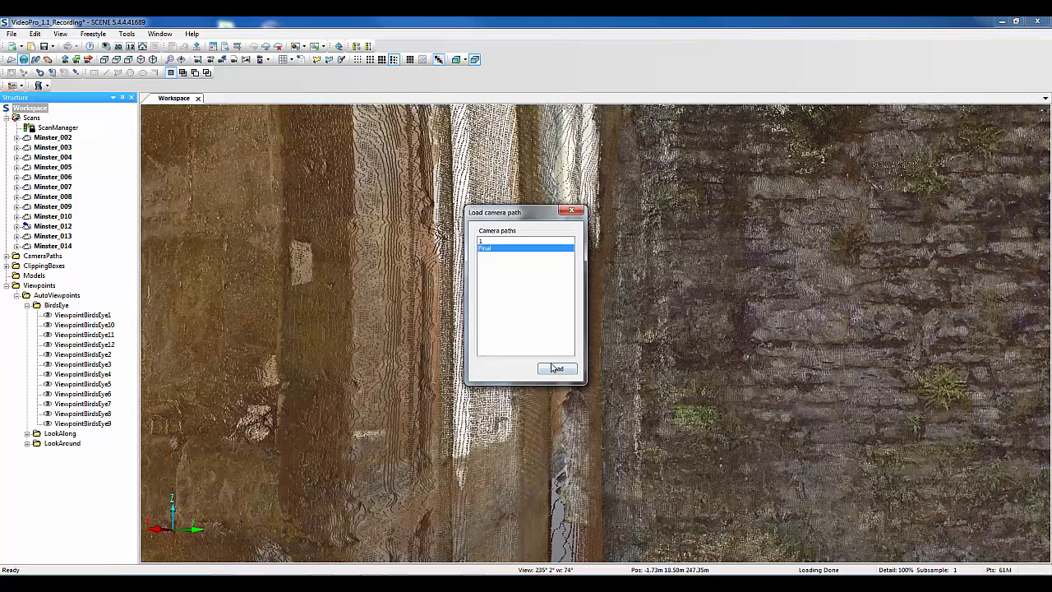
left_click(555, 369)
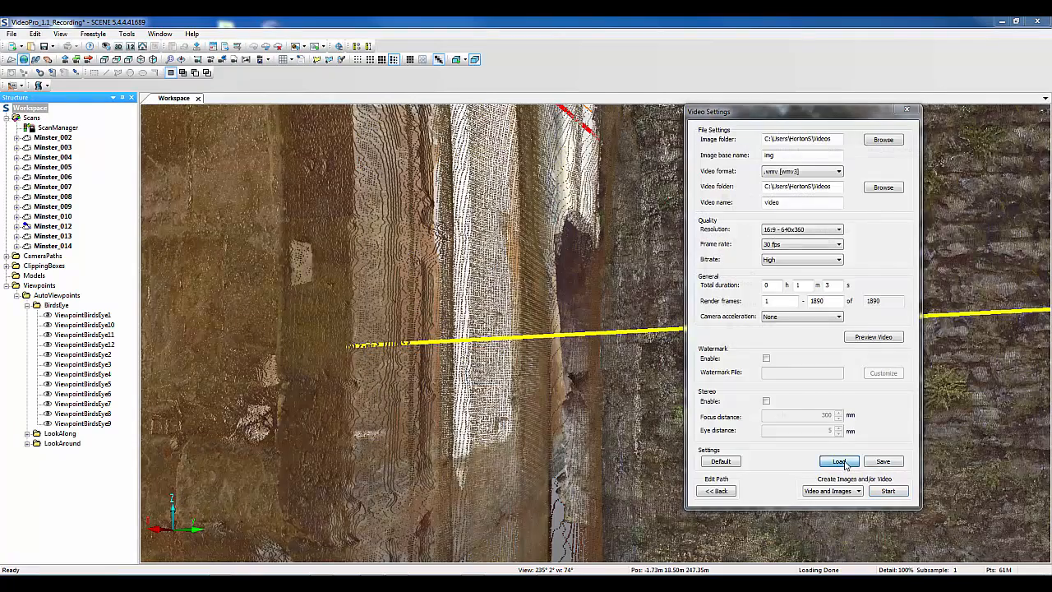
left_click(839, 462)
left_click(813, 242)
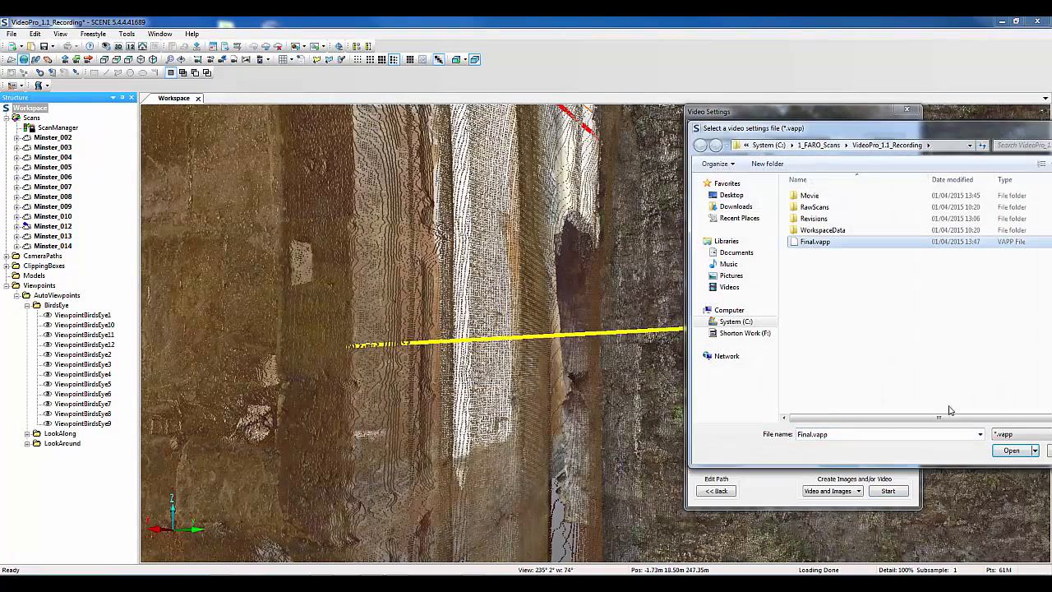
left_click(1011, 451)
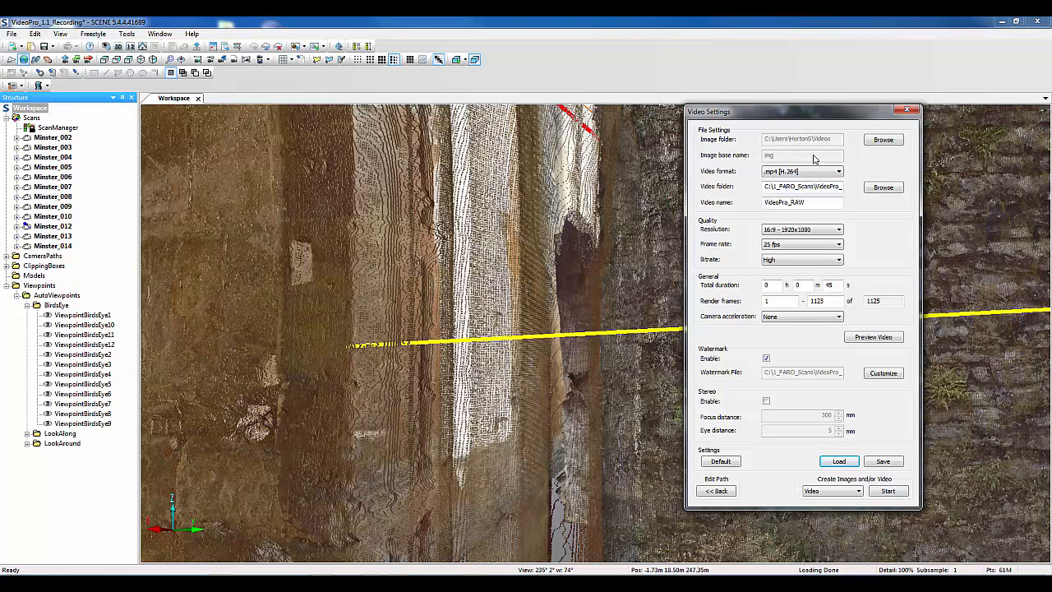
Render the video from the Final camera path and dismiss the completion notice
left_click(888, 491)
left_click(805, 333)
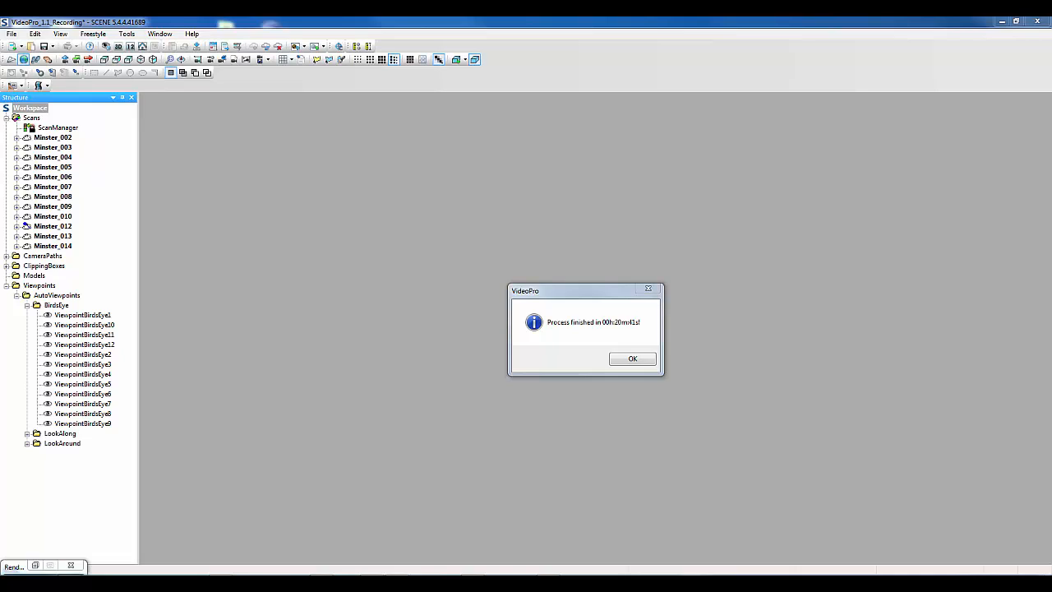
left_click(634, 358)
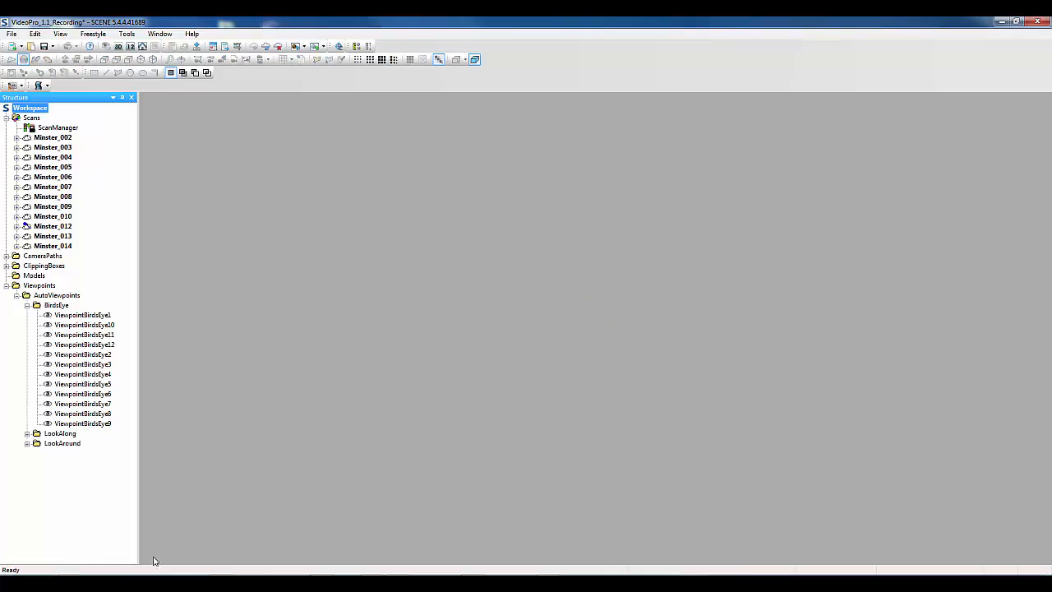
Switch to the Movie folder in Windows Explorer, play VideoPro_RAW.mp4, and close the player and the folder
left_click(92, 584)
double_click(332, 123)
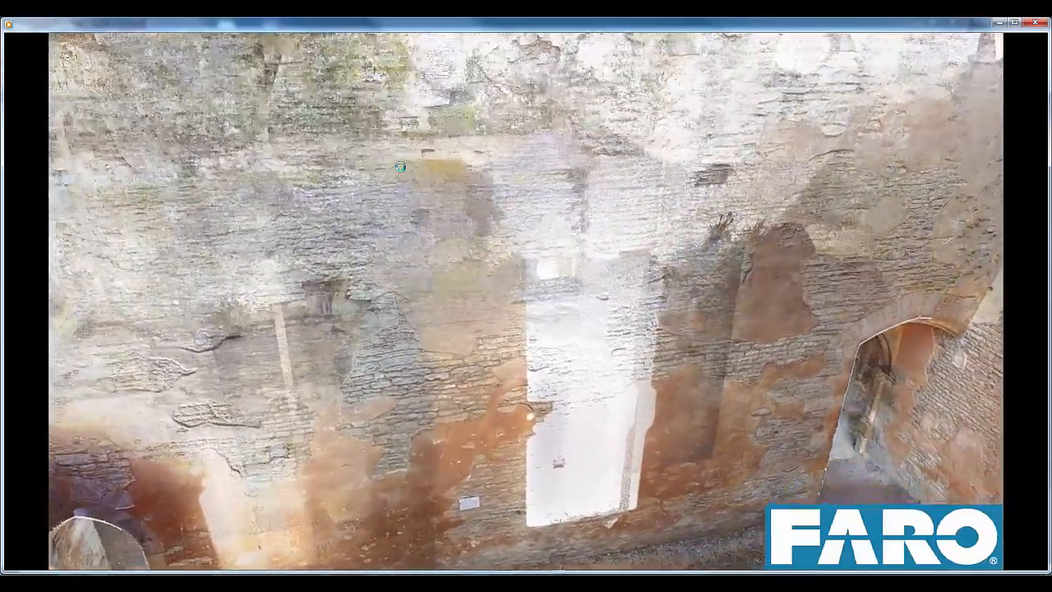
left_click(1035, 22)
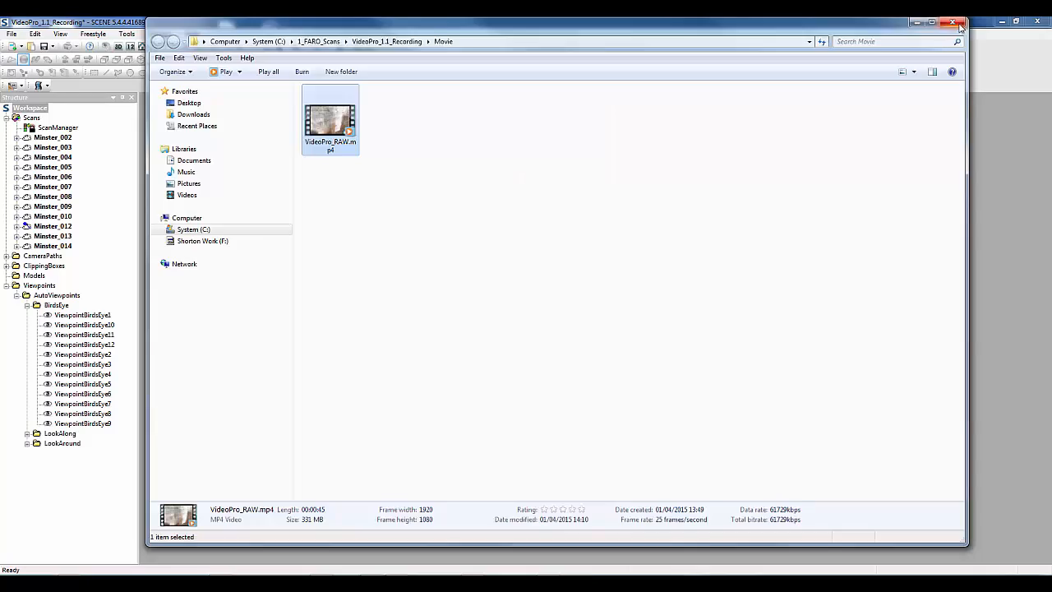
left_click(953, 22)
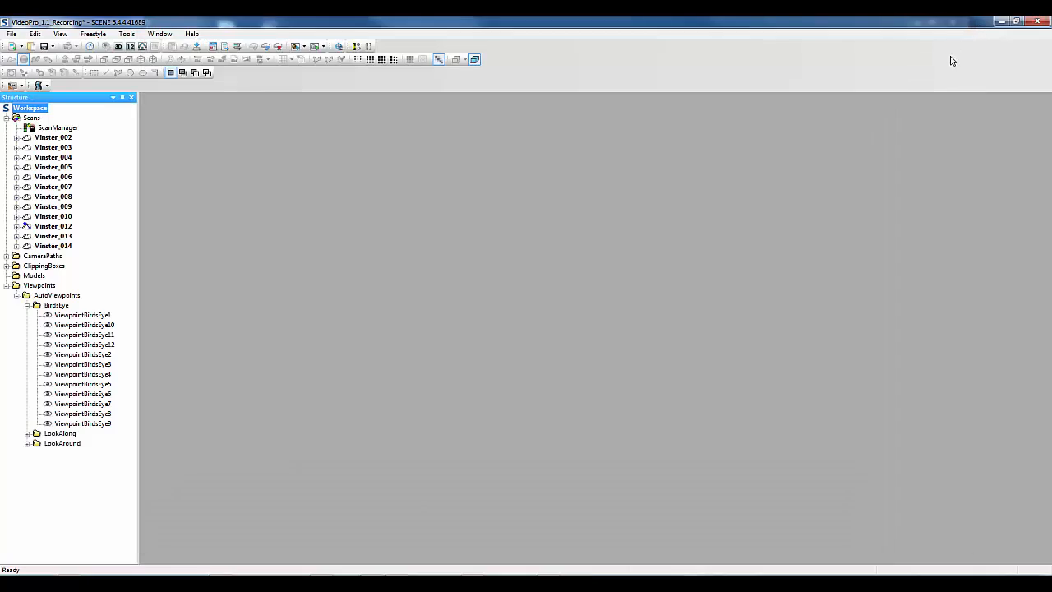